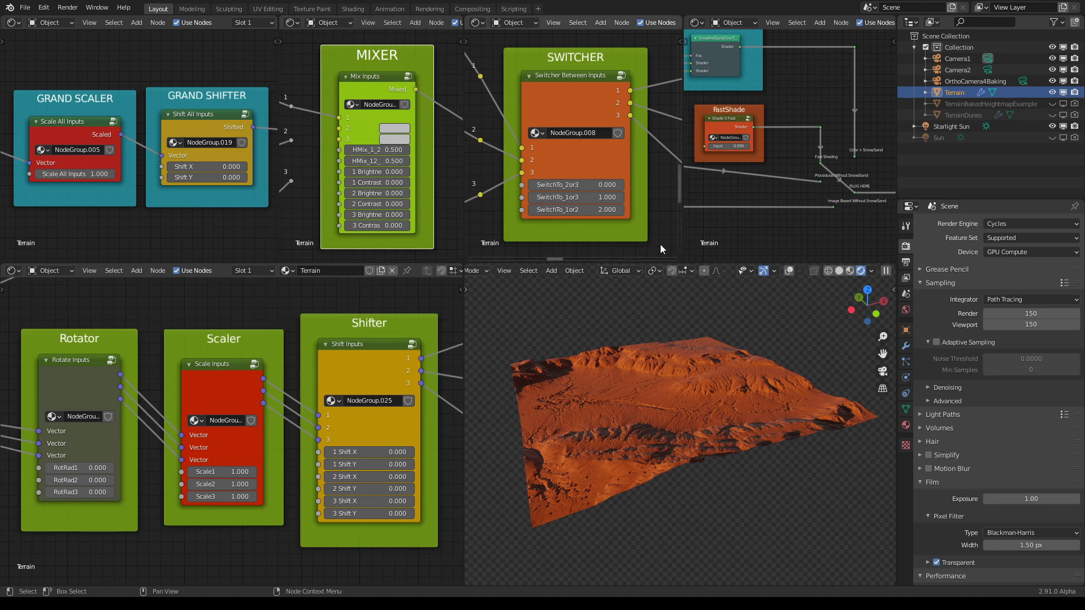
Connect terrain input 2 to the second input of the Mixer's Mix Inputs node.
middle_drag(613, 296, 886, 315)
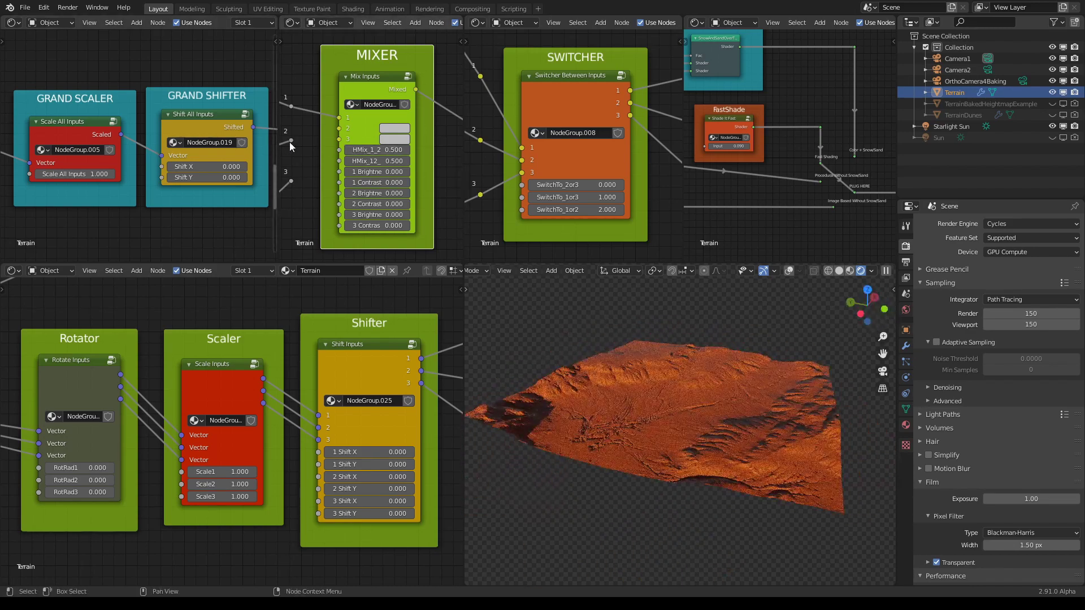
drag(290, 140, 345, 130)
middle_drag(804, 396, 752, 331)
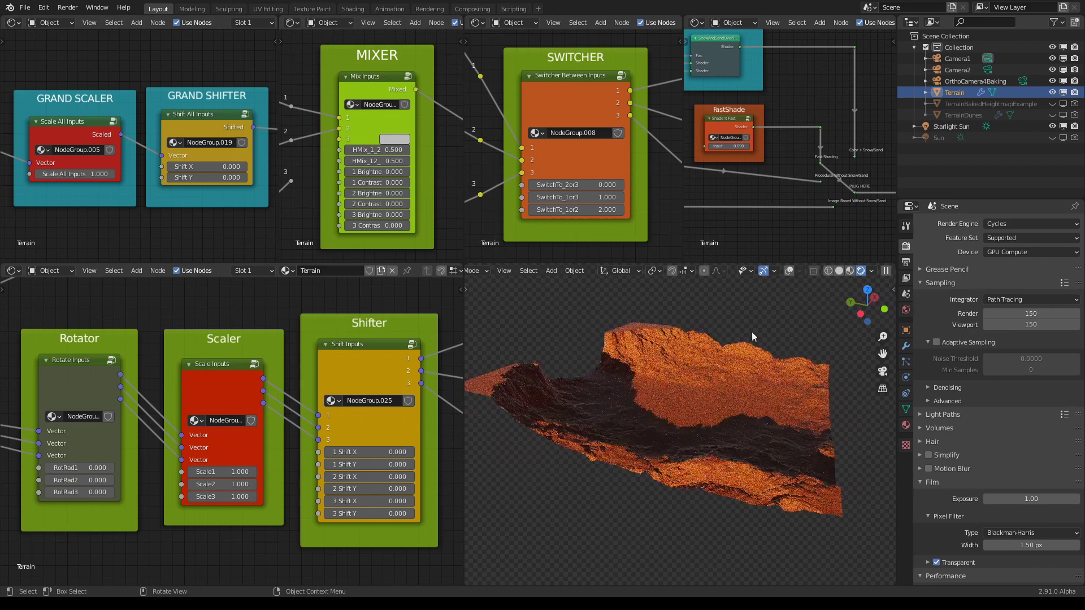
middle_drag(821, 388, 767, 462)
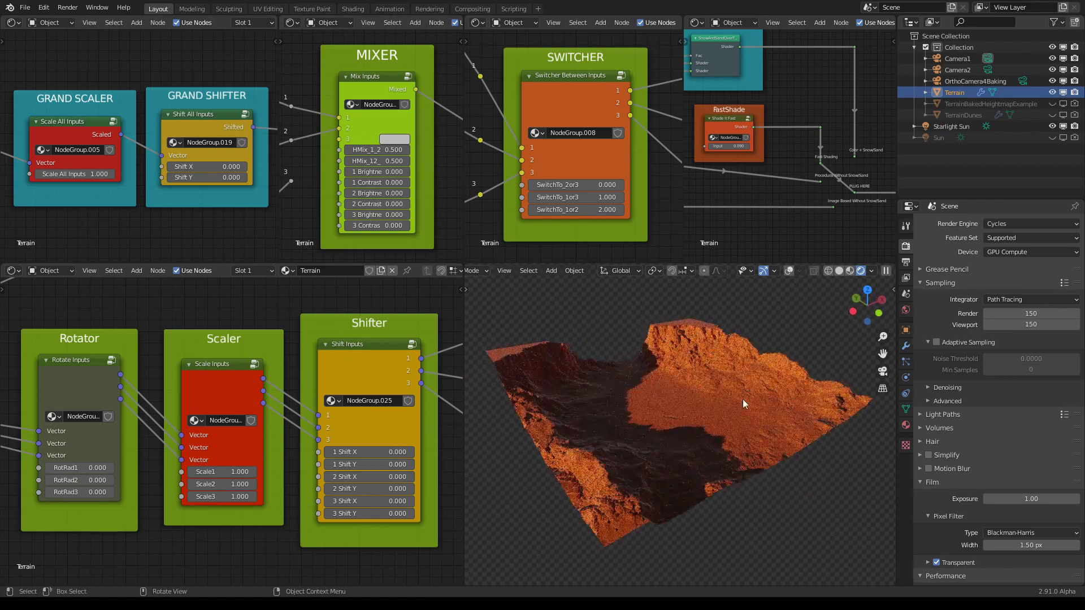
middle_drag(809, 495, 801, 494)
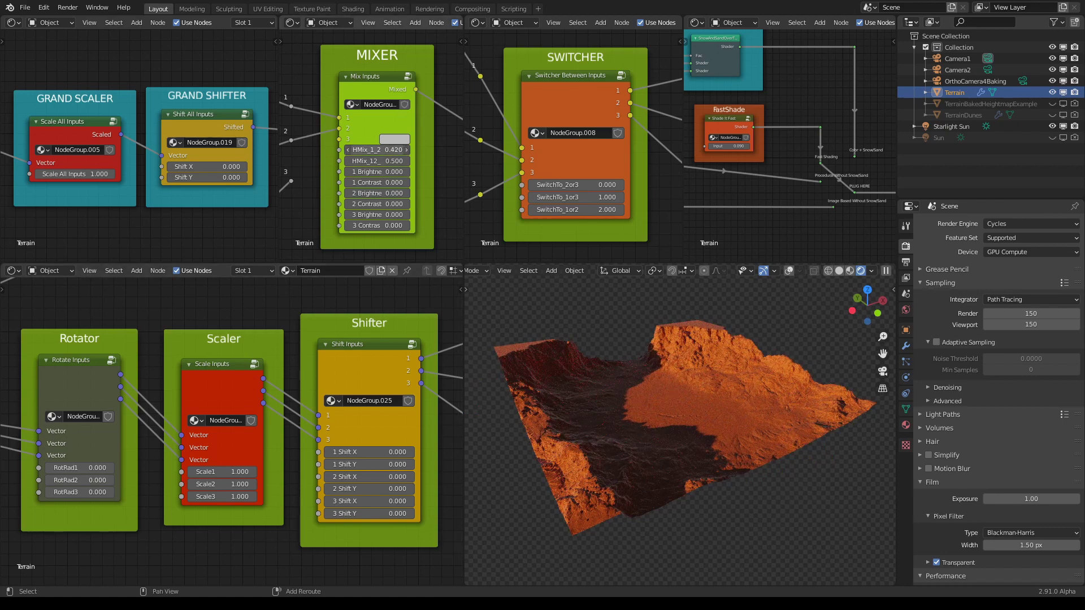
Adjust how the first two terrain inputs blend by setting the Mixer's HMix_1_2 factor to 0.810.
drag(377, 150, 307, 150)
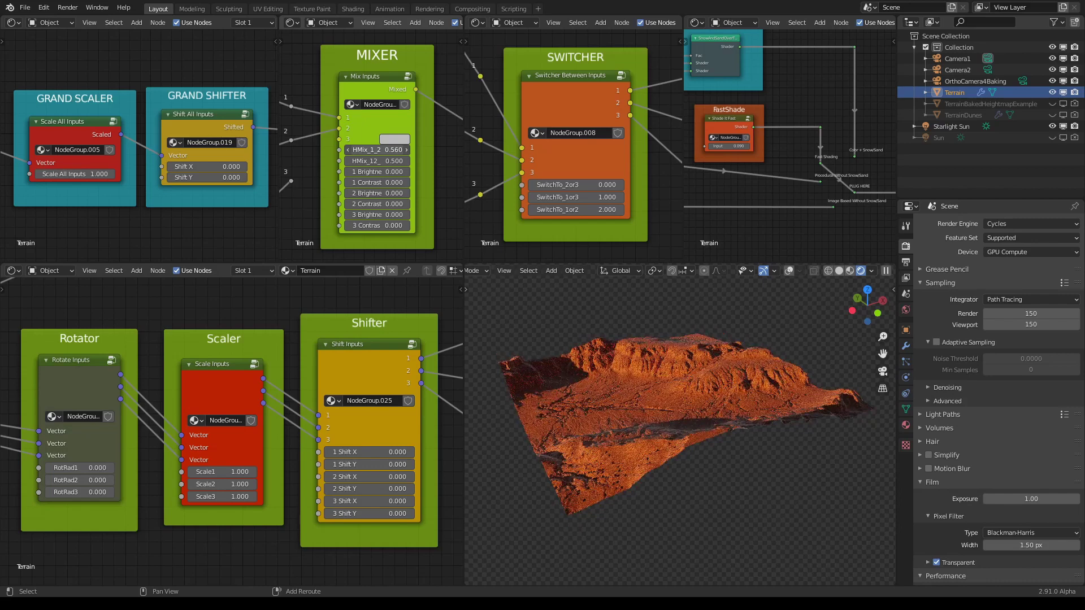
mouse_move(377, 150)
mouse_down()
mouse_move(425, 150)
mouse_move(368, 150)
mouse_up()
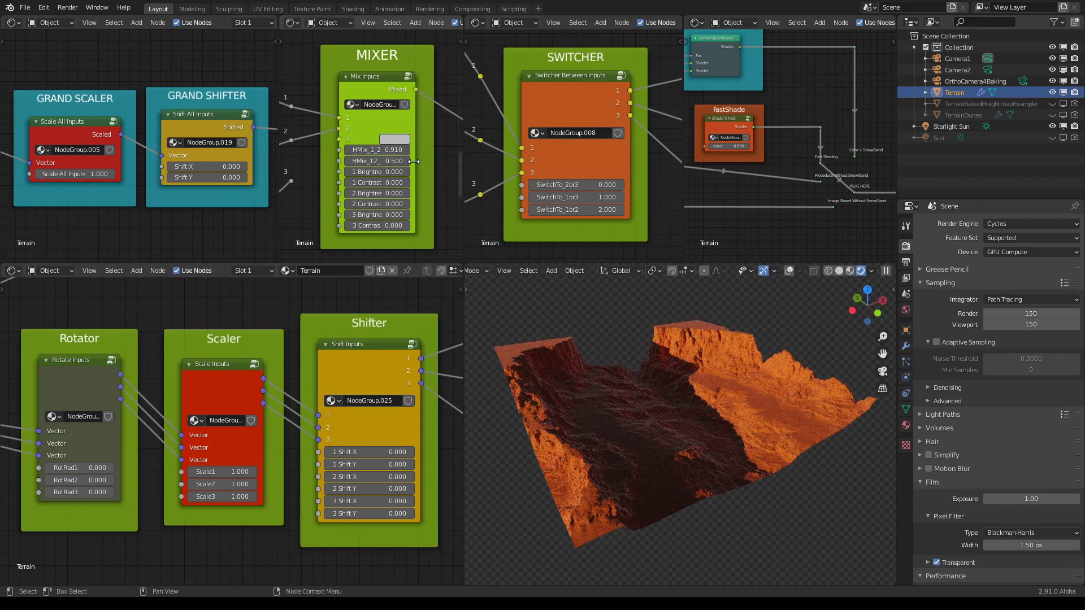
drag(392, 151, 383, 151)
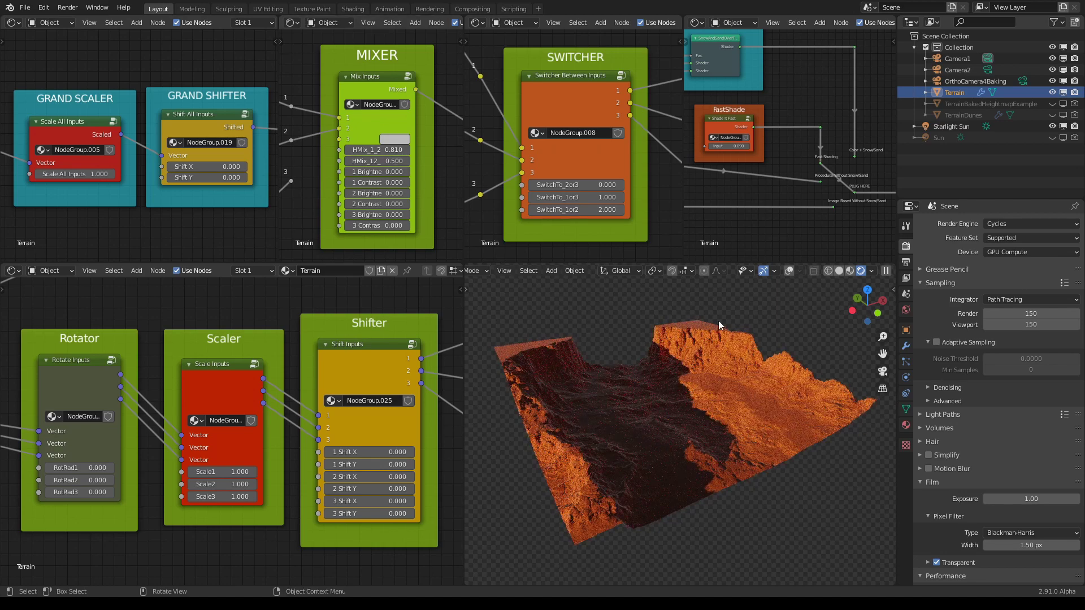
middle_drag(842, 437, 834, 440)
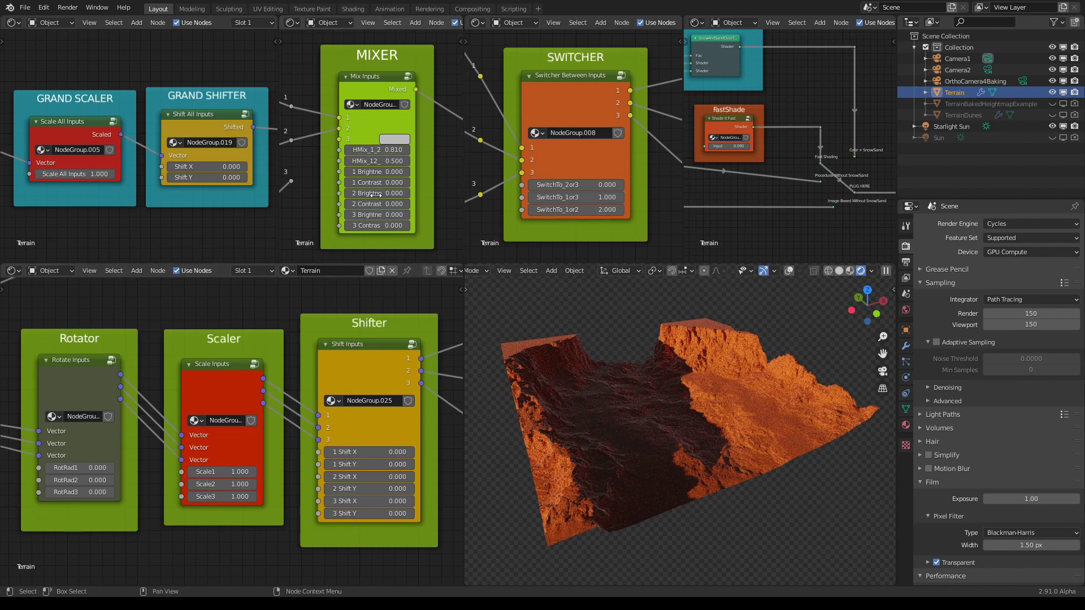
Try rotating the second terrain input with the Rotator's RotRad2 value, and undo the rotation.
drag(113, 484, 279, 483)
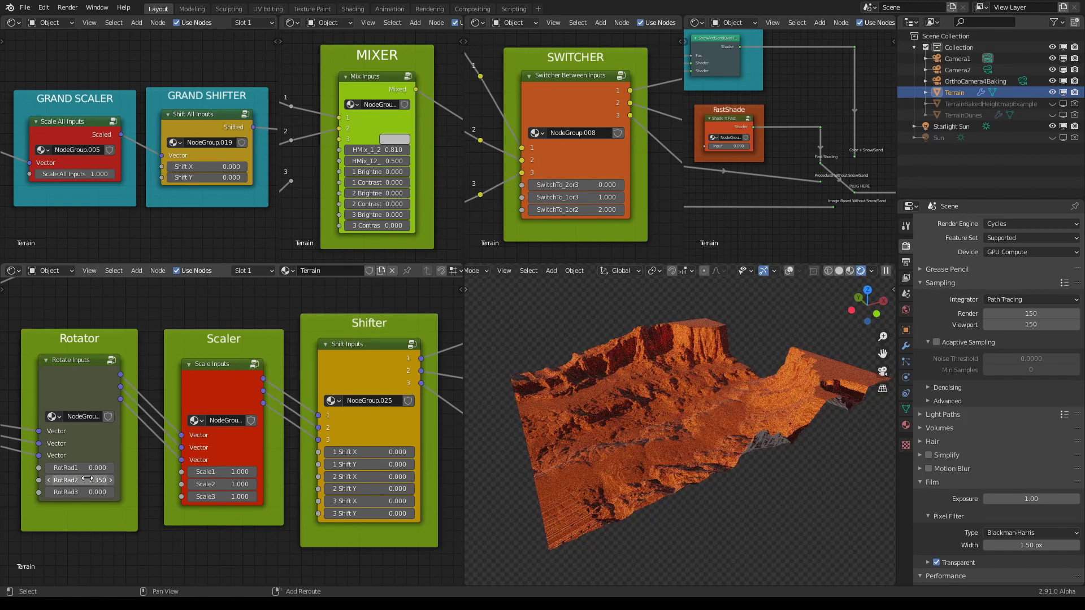
key(ctrl+z)
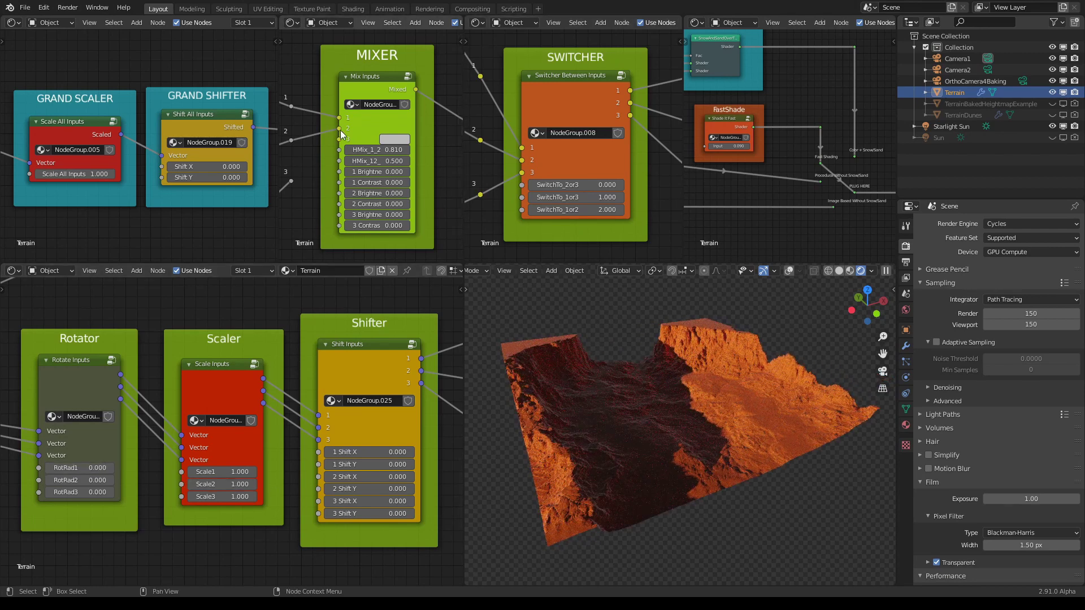
Connect terrain input 3 to the Mixer's third input, try raising 1 Brightness to 0.990, and reset it to 0.
drag(293, 180, 338, 142)
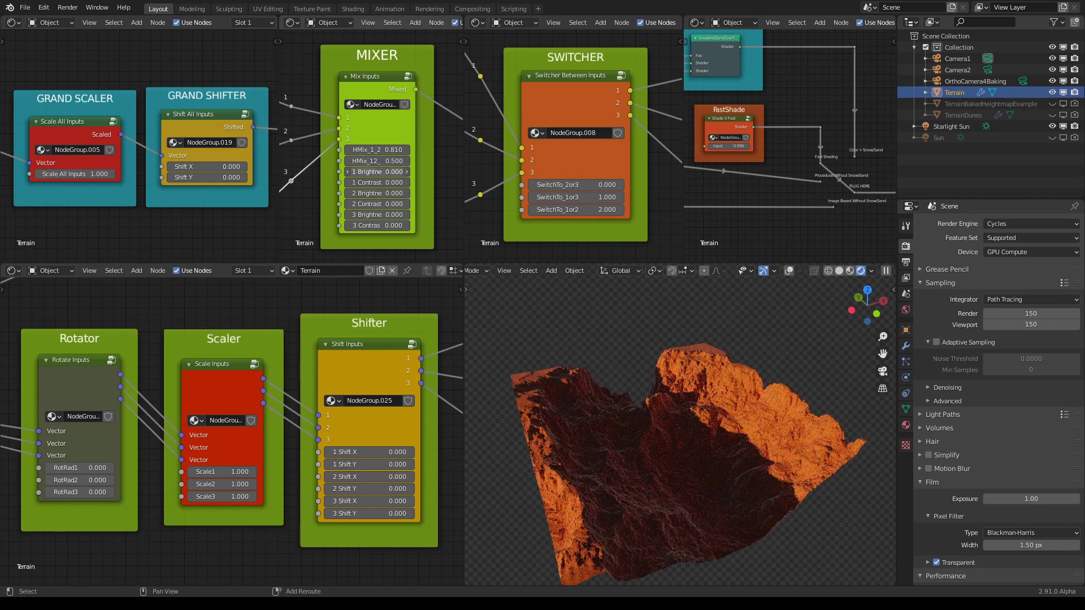
drag(377, 172, 501, 171)
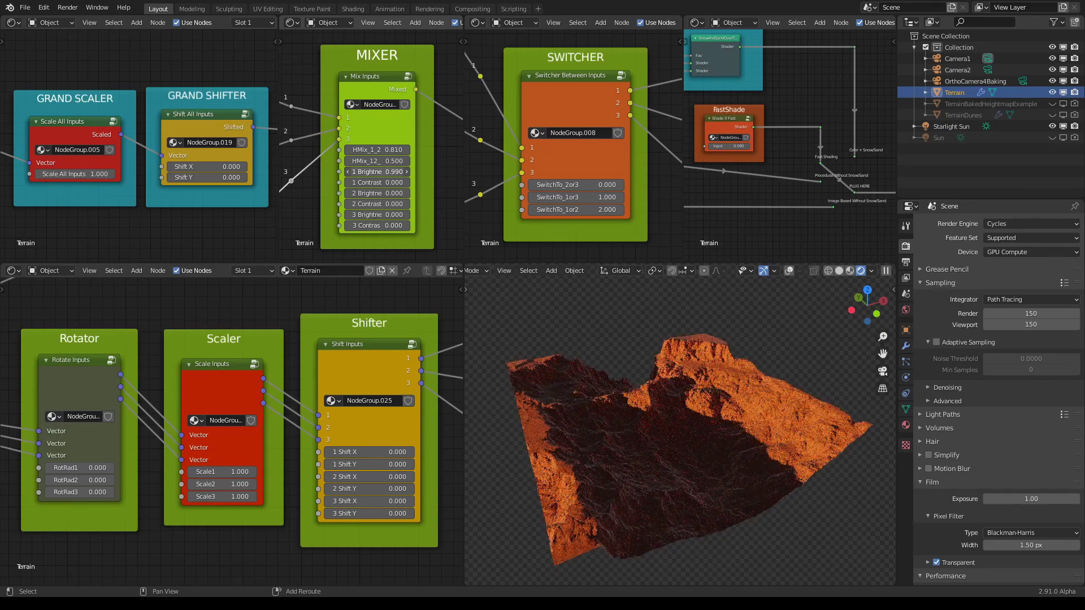
click(384, 171)
text(0.73)
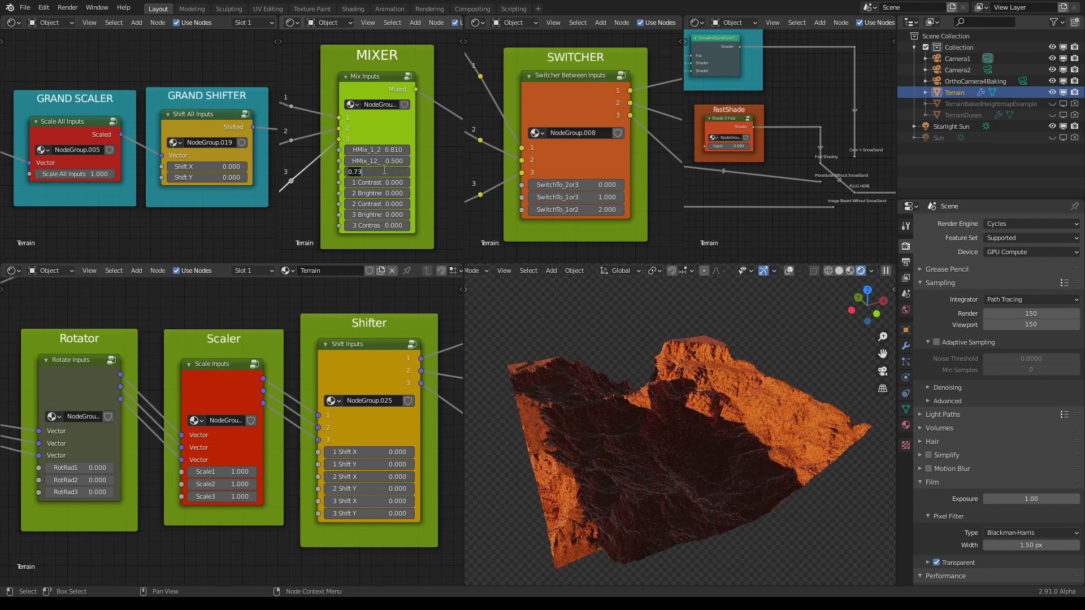
text(0)
key(Return)
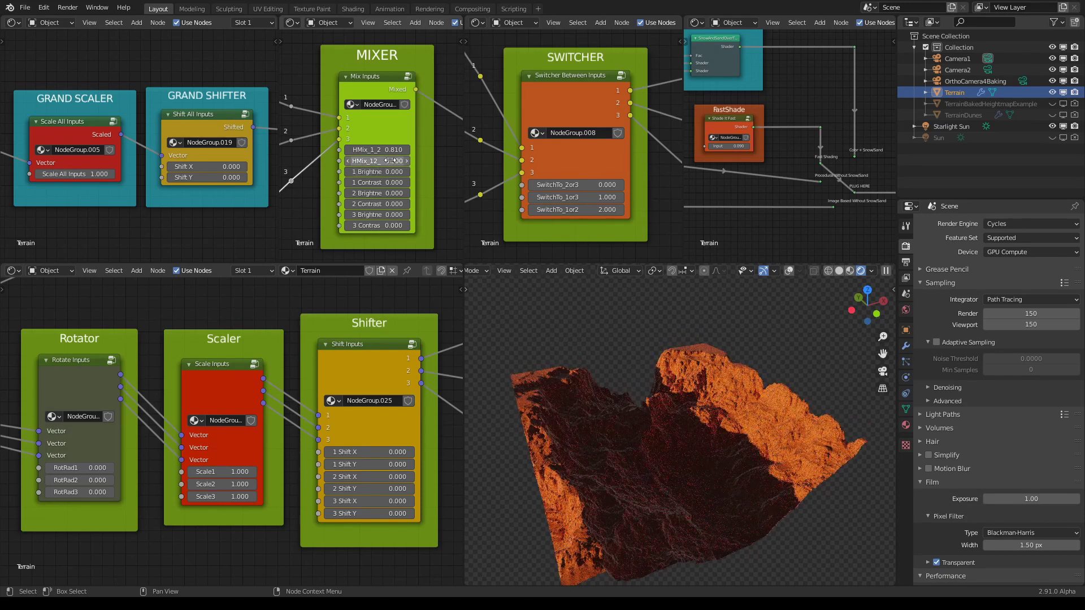
Blend the third terrain input in by setting the Mixer's HMix_12_ factor to 0.860 and HMix_1_2 to 0.670.
shift+drag(385, 161, 407, 161)
middle_drag(595, 336, 589, 299)
scroll(569, 437, up, 3)
middle_drag(570, 436, 660, 387)
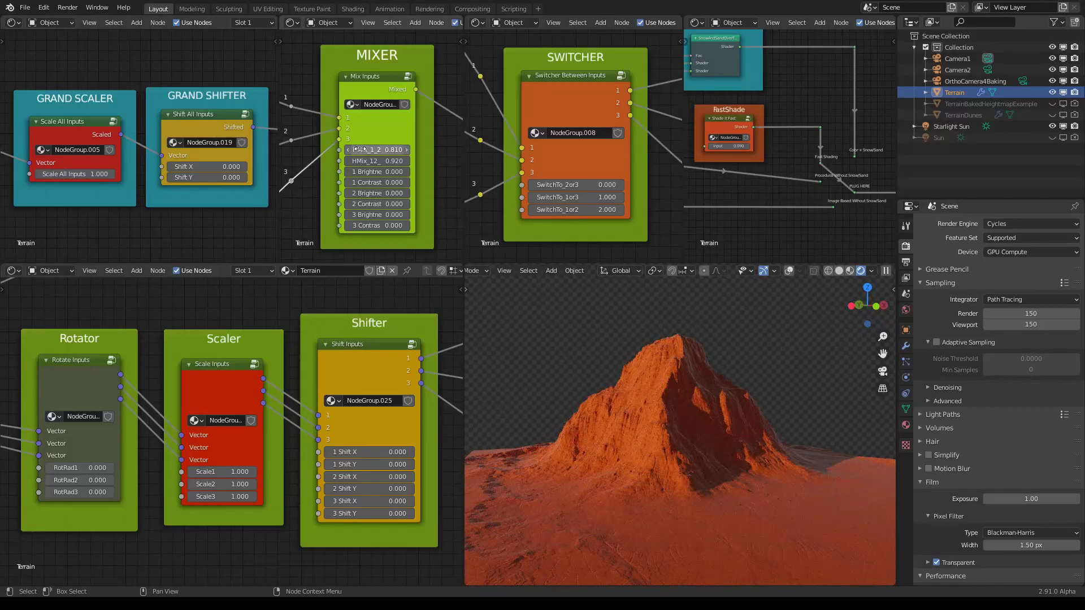
drag(394, 161, 359, 150)
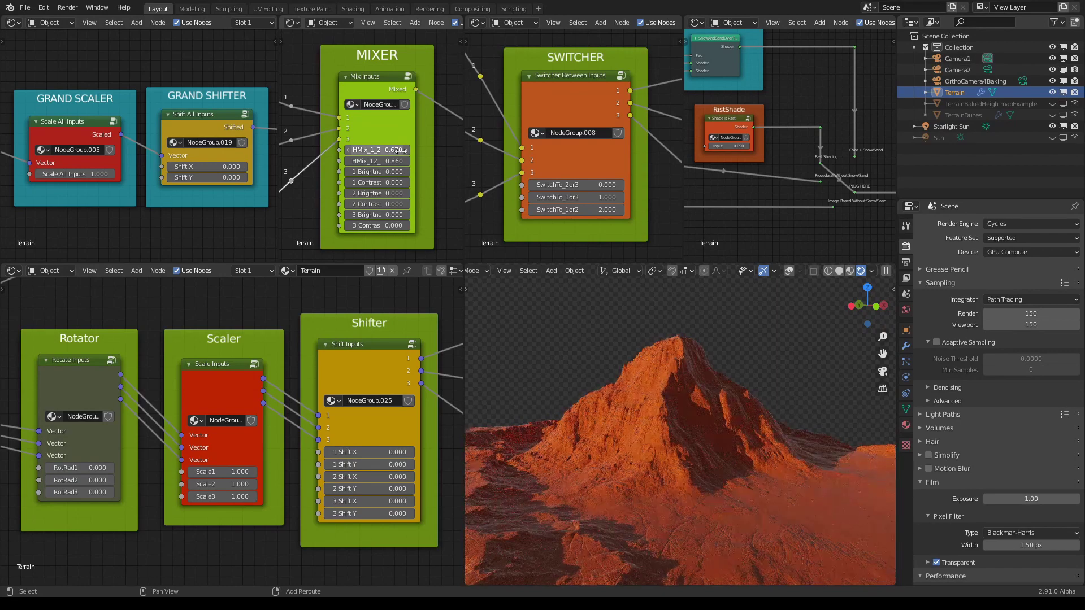
middle_drag(668, 425, 673, 475)
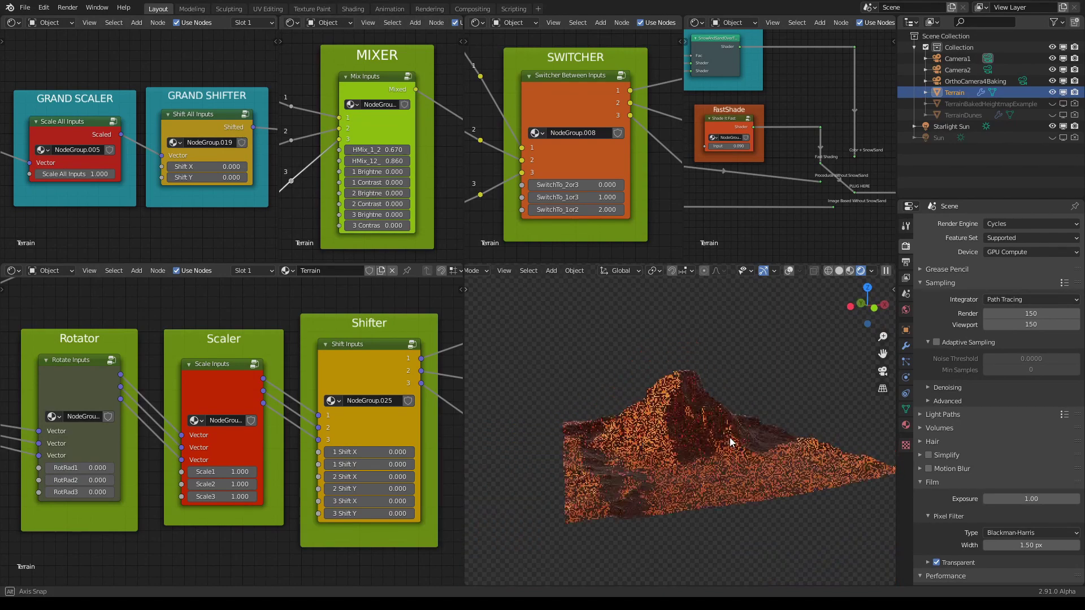
scroll(629, 371, up, 5)
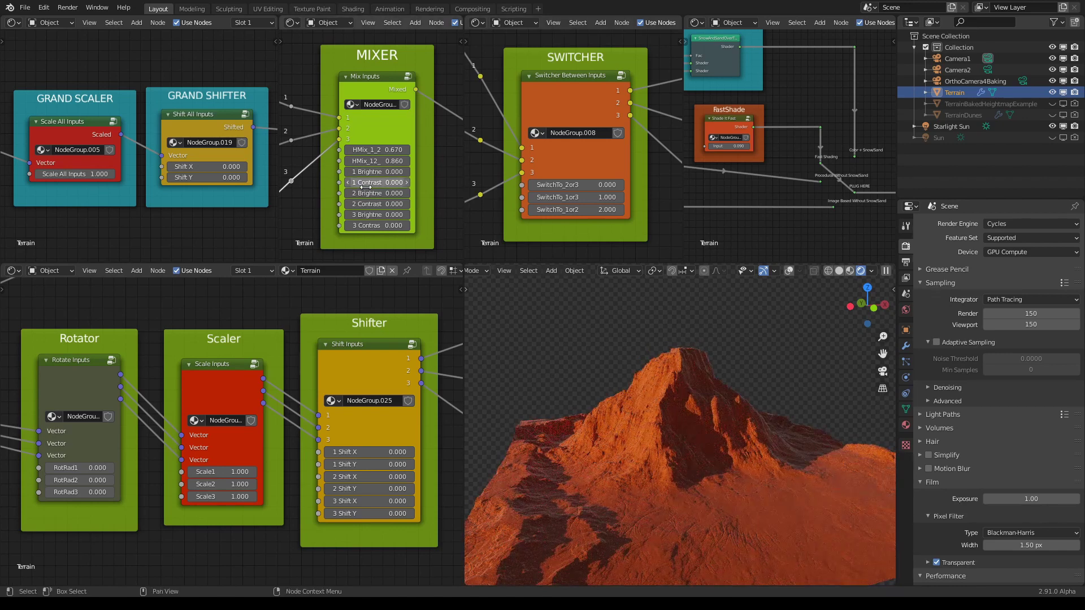
Disconnect inputs 1 and 2 from the Mixer and examine the mountain formed by input 3 alone.
mouse_move(340, 126)
mouse_down()
mouse_move(324, 126)
mouse_move(327, 115)
mouse_up()
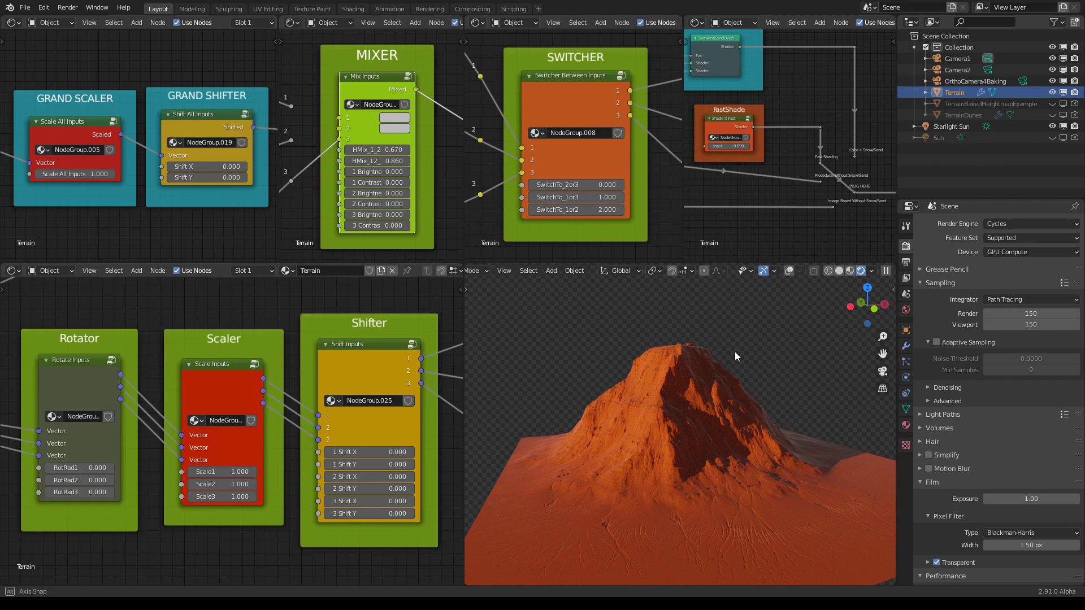
middle_drag(734, 351, 776, 342)
scroll(771, 339, up, 2)
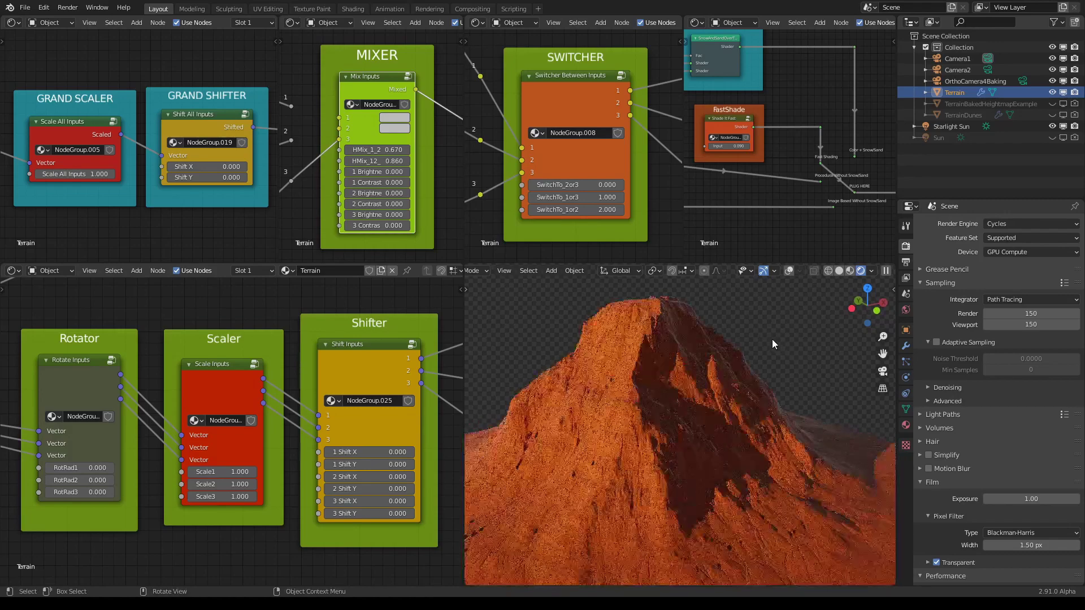
scroll(772, 338, down, 1)
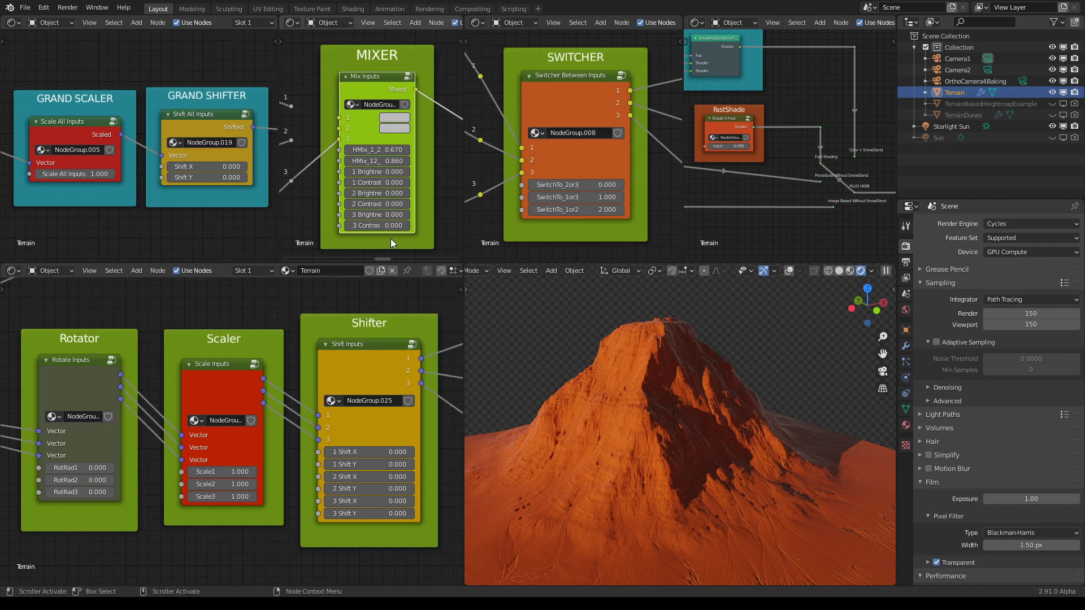
scroll(836, 377, down, 1)
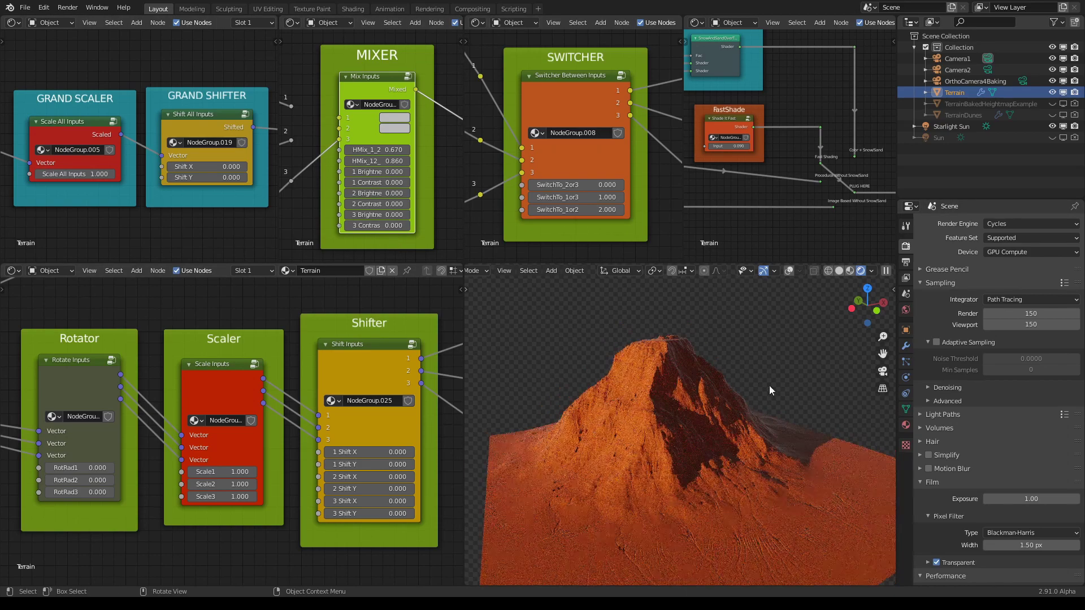
scroll(696, 406, up, 1)
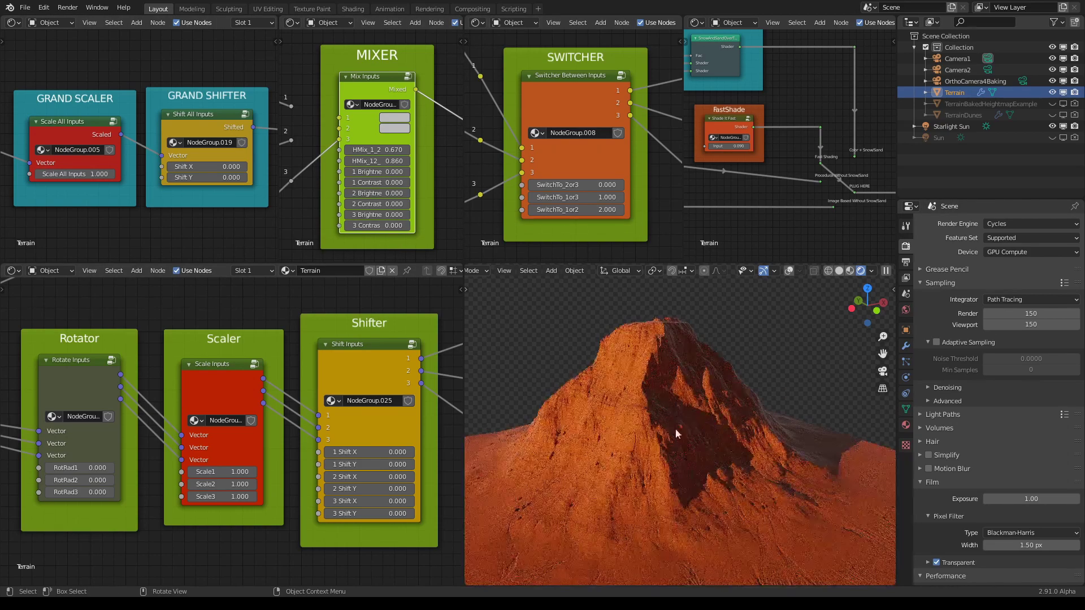
scroll(723, 374, down, 1)
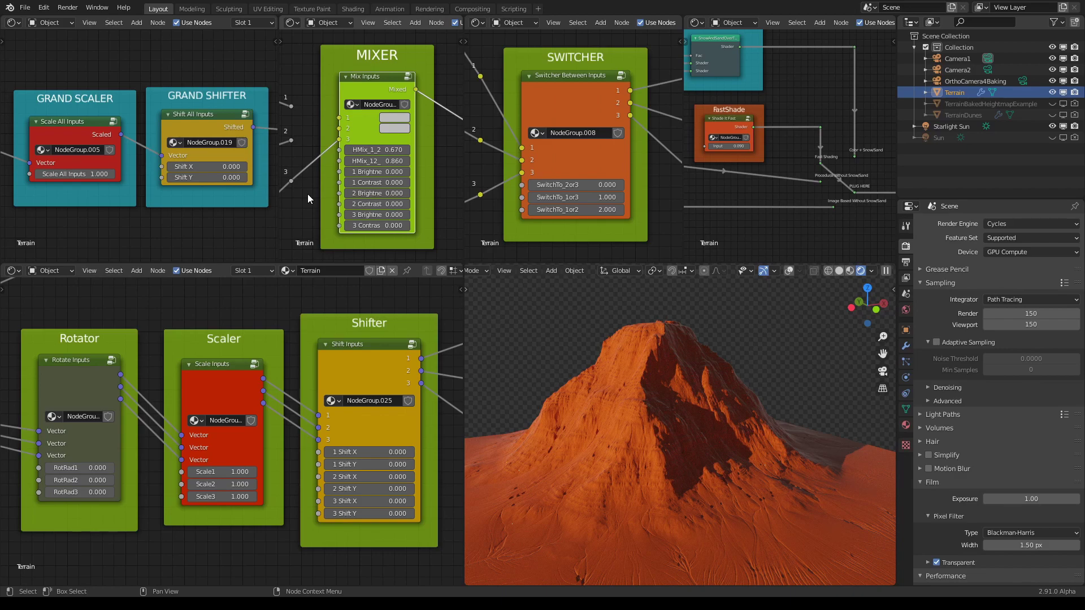
middle_drag(741, 440, 734, 433)
scroll(743, 414, up, 1)
scroll(743, 412, down, 1)
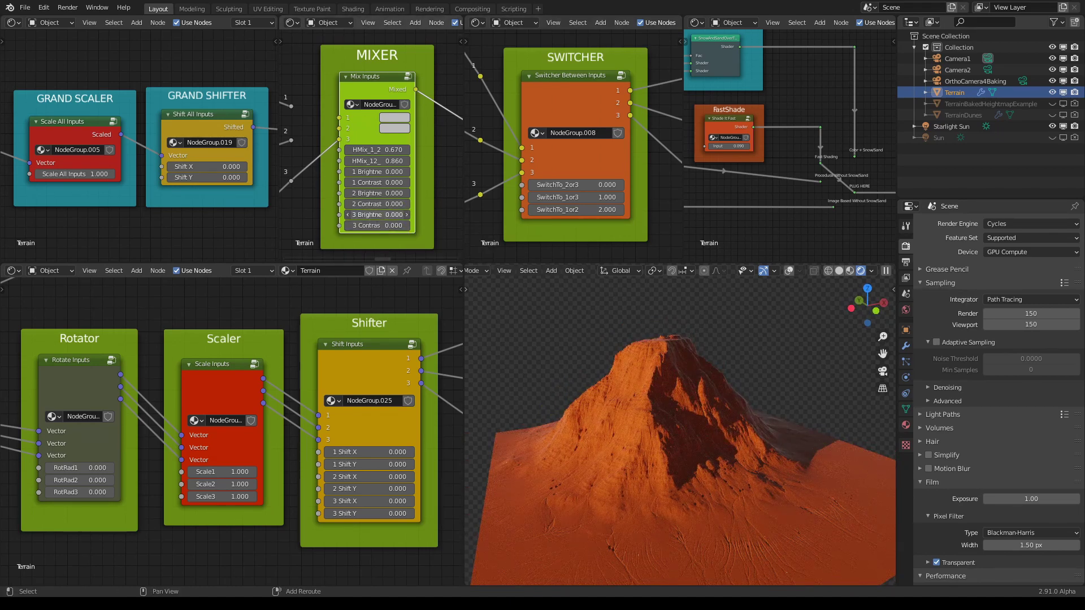
Try the Mixer's 3 Brightness and 3 Contrast settings, with contrast at -0.130, 0.090 and 0.020, and reset the contrast to 0.
mouse_move(377, 215)
mouse_down()
mouse_move(398, 214)
mouse_move(353, 215)
mouse_move(400, 214)
mouse_move(381, 215)
mouse_up()
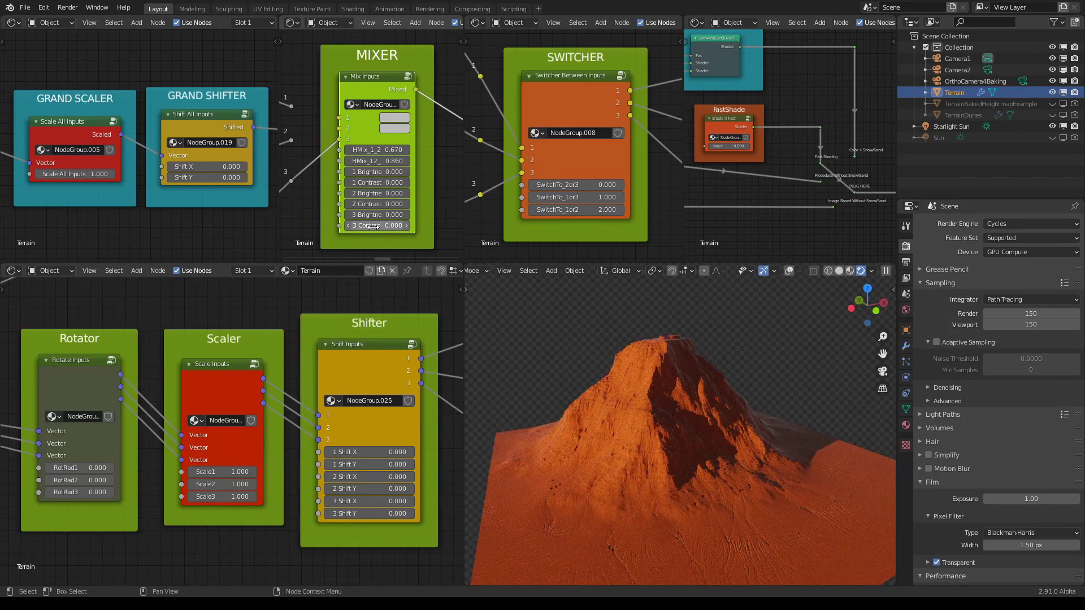
drag(373, 226, 381, 226)
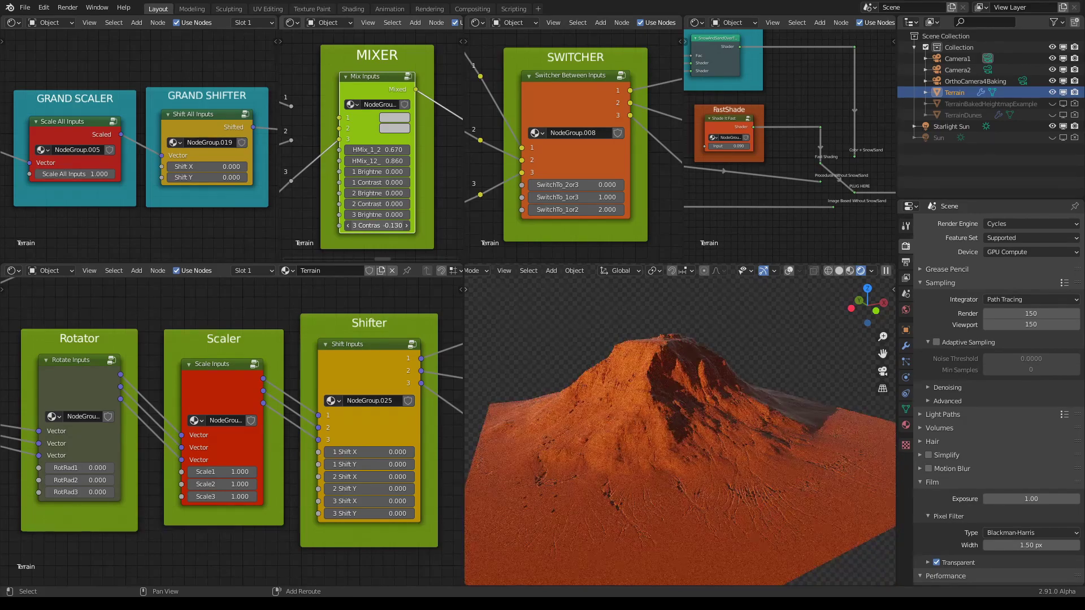
drag(376, 226, 386, 226)
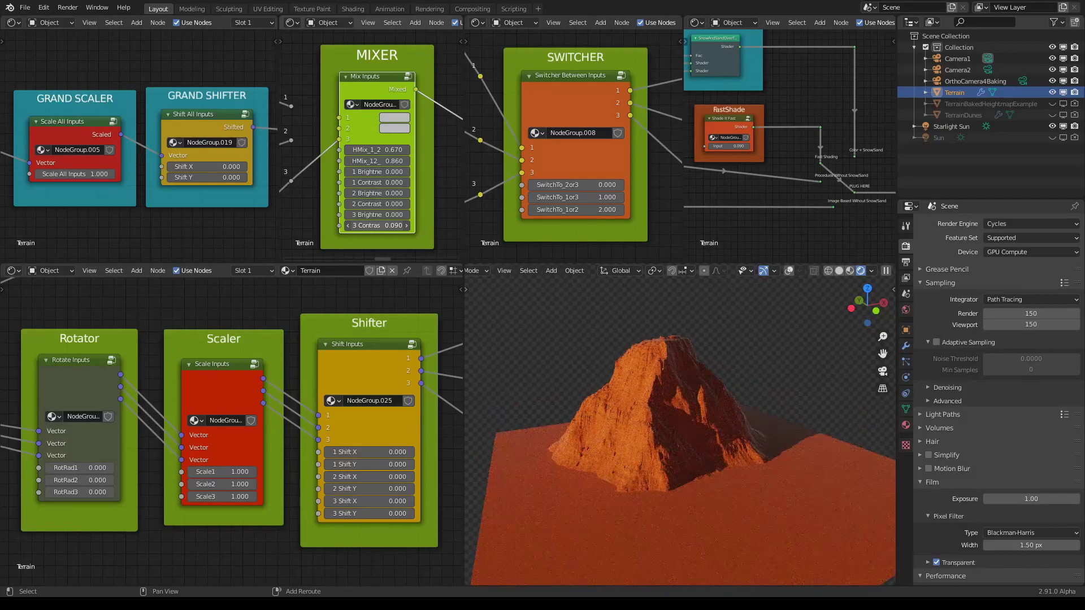
drag(388, 225, 379, 225)
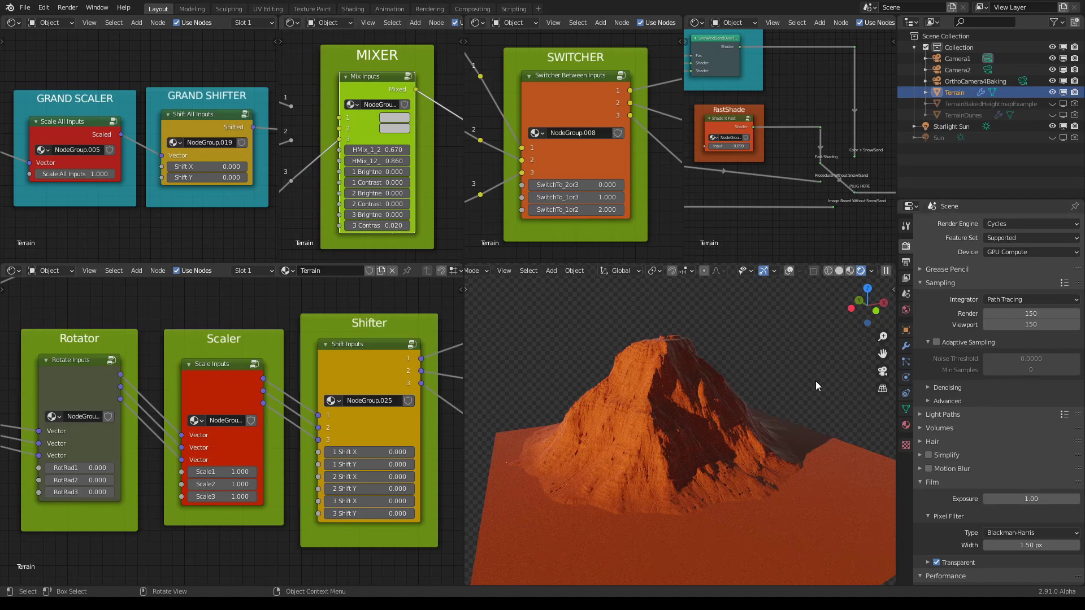
middle_drag(815, 380, 815, 388)
scroll(815, 388, down, 3)
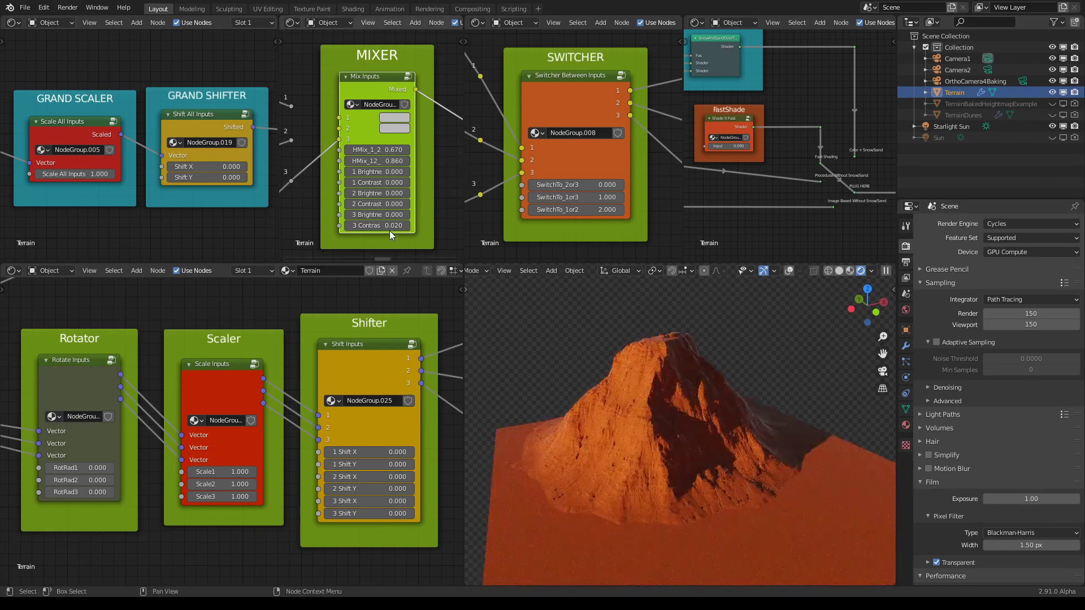
click(389, 228)
key(ctrl+a)
text(0)
key(Return)
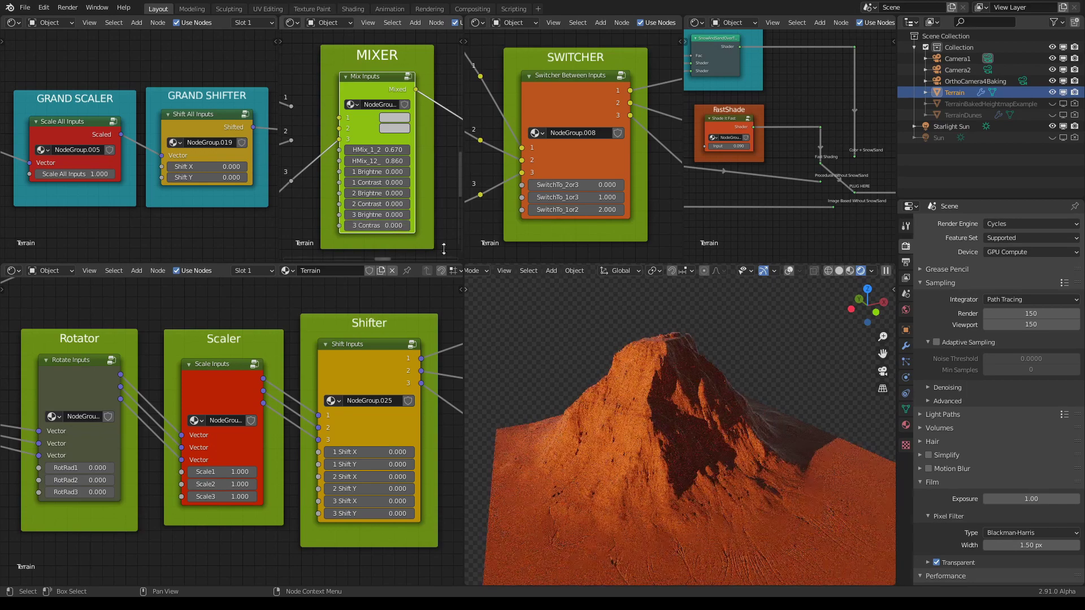
Disconnect input 3 from the Mixer and connect terrain input 2 to its second input instead.
click(337, 139)
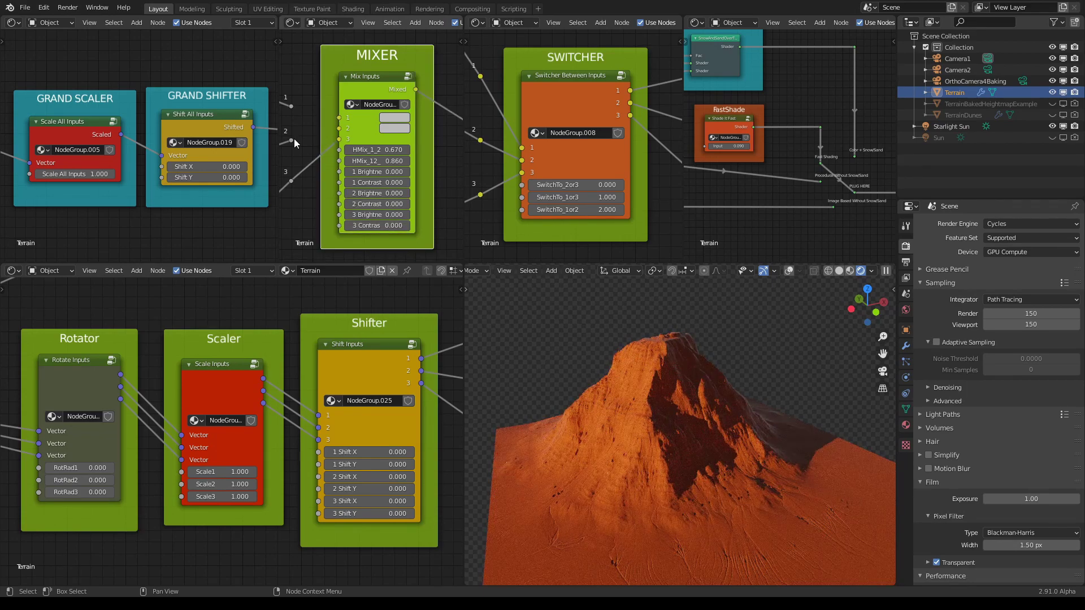
drag(294, 138, 320, 142)
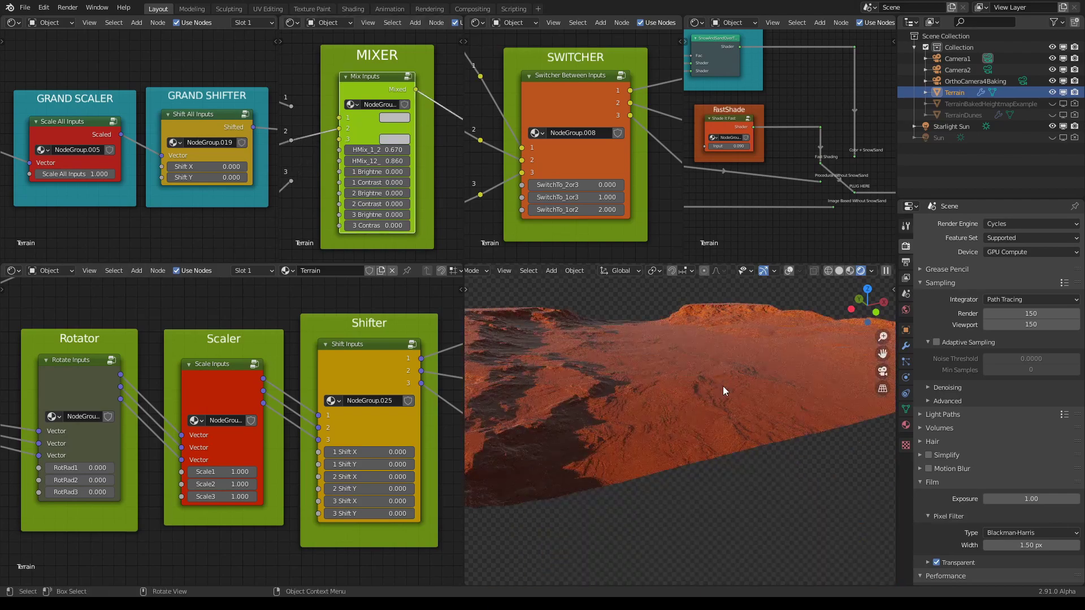
mouse_move(723, 386)
middle_down()
mouse_move(711, 398)
mouse_move(699, 392)
mouse_move(712, 391)
middle_up()
scroll(710, 398, down, 5)
scroll(698, 392, up, 4)
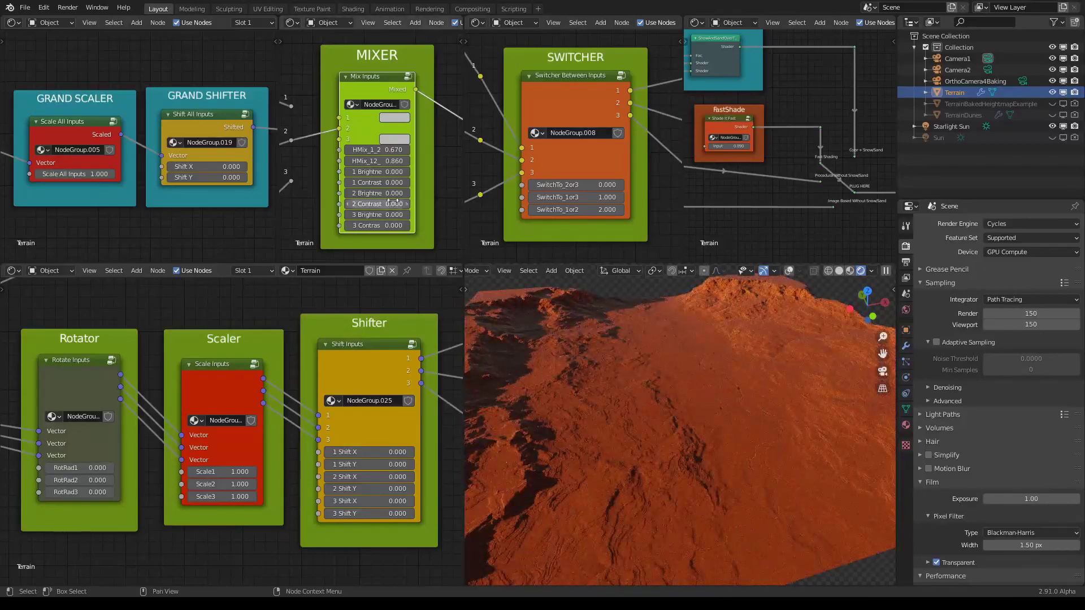
Set the Mixer's HMix_1_2 factor to 1.000 for the terrain fed only by input 2.
mouse_move(391, 149)
mouse_down()
mouse_move(283, 150)
mouse_move(406, 150)
mouse_up()
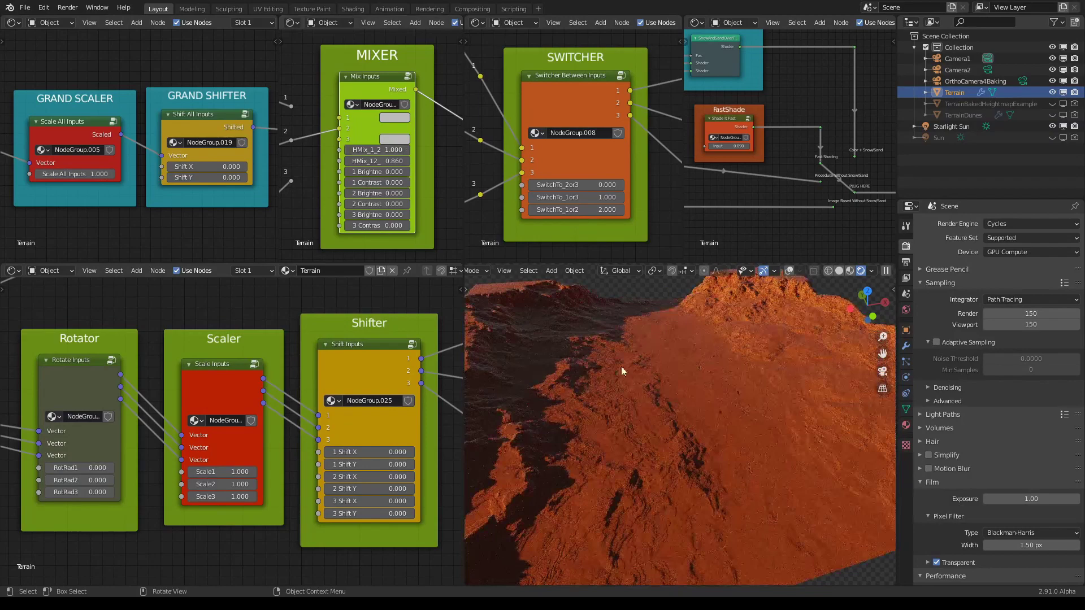
Try the Mixer's 2 Contrast at 1.000 on the terrain fed by input 2, then settle it at 0.200.
scroll(621, 366, down, 2)
scroll(640, 372, up, 2)
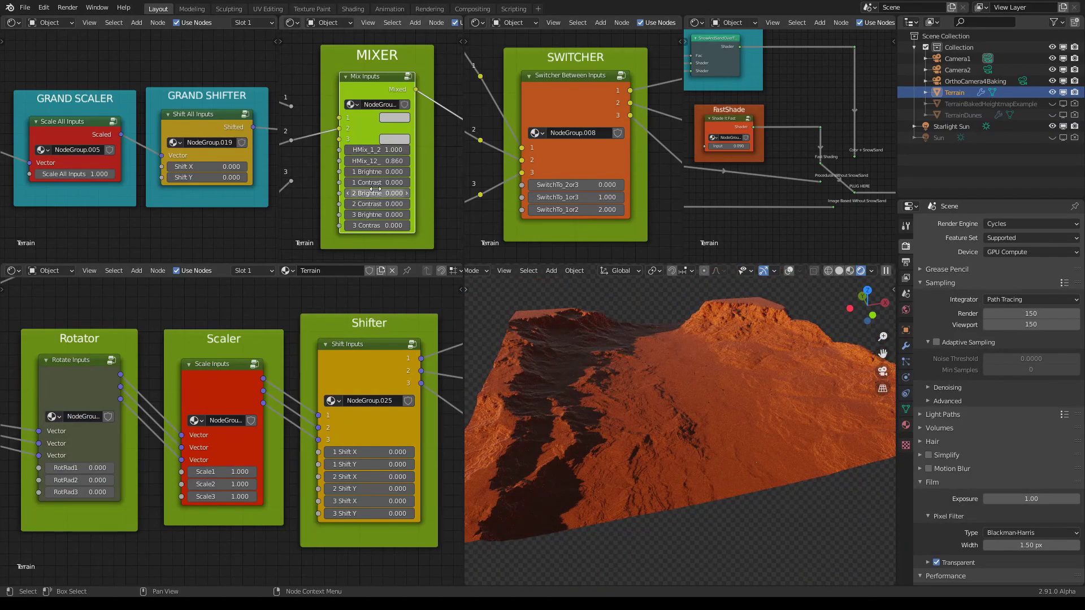
shift+drag(364, 204, 420, 204)
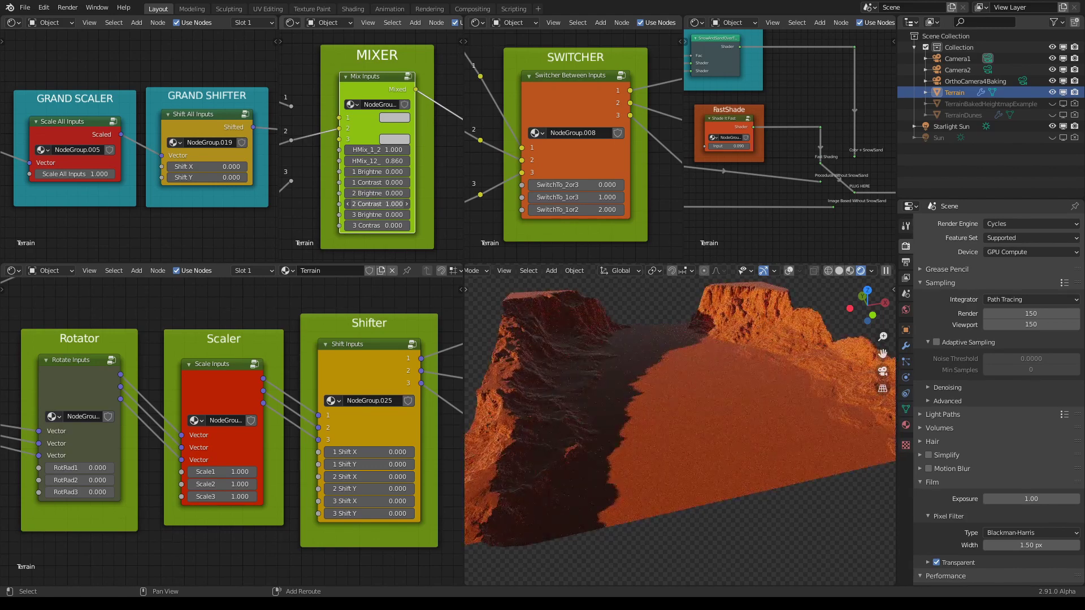
drag(377, 204, 370, 204)
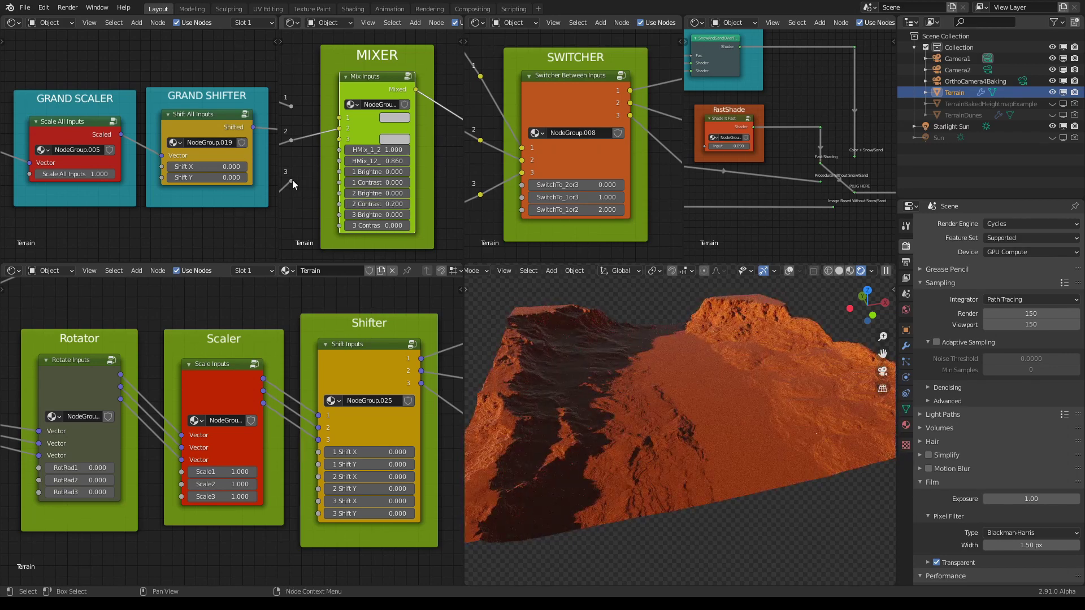
Reconnect terrain inputs 3 and 1 to the Mixer's third and first sockets and examine the blended terrain.
drag(291, 180, 339, 139)
drag(292, 105, 339, 117)
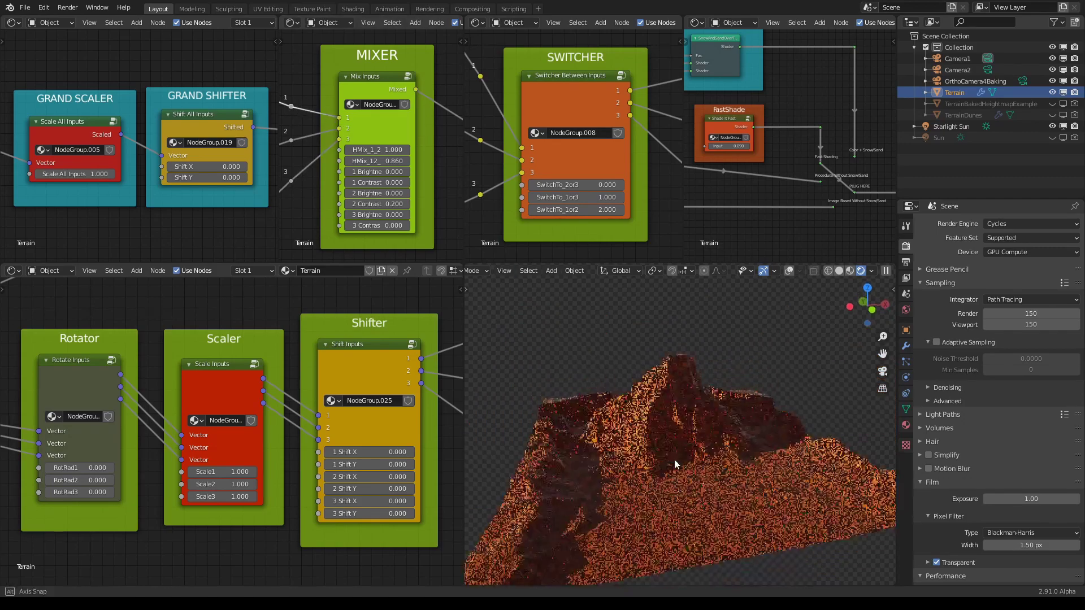
middle_drag(673, 459, 709, 435)
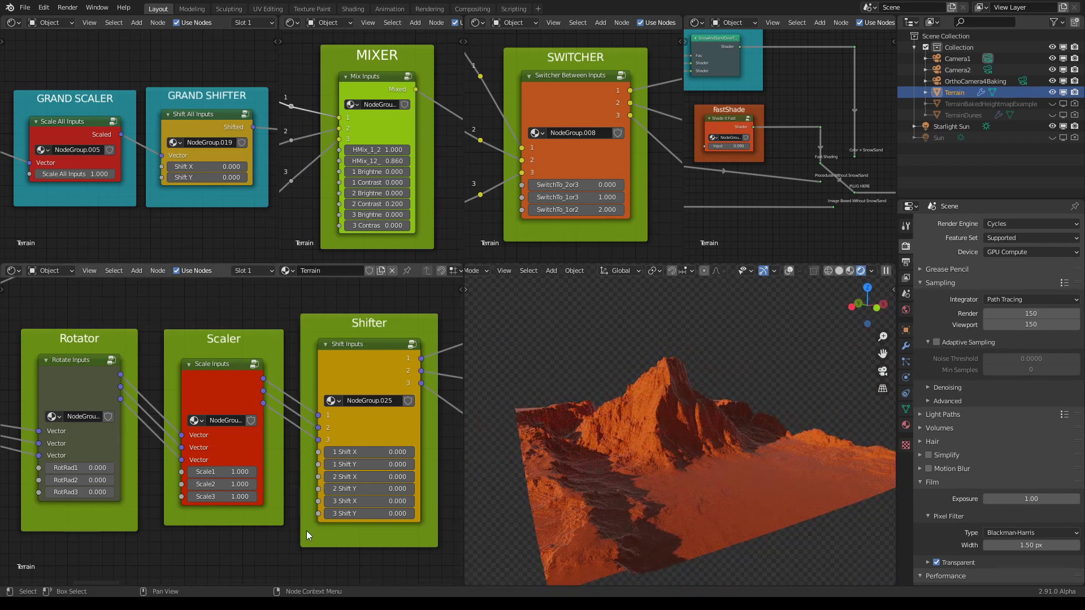
Set the Shifter's 3 Shift X to 0.260 and 3 Shift Y to 0.500, and inspect the shifted mountain from several sides.
drag(369, 506, 411, 514)
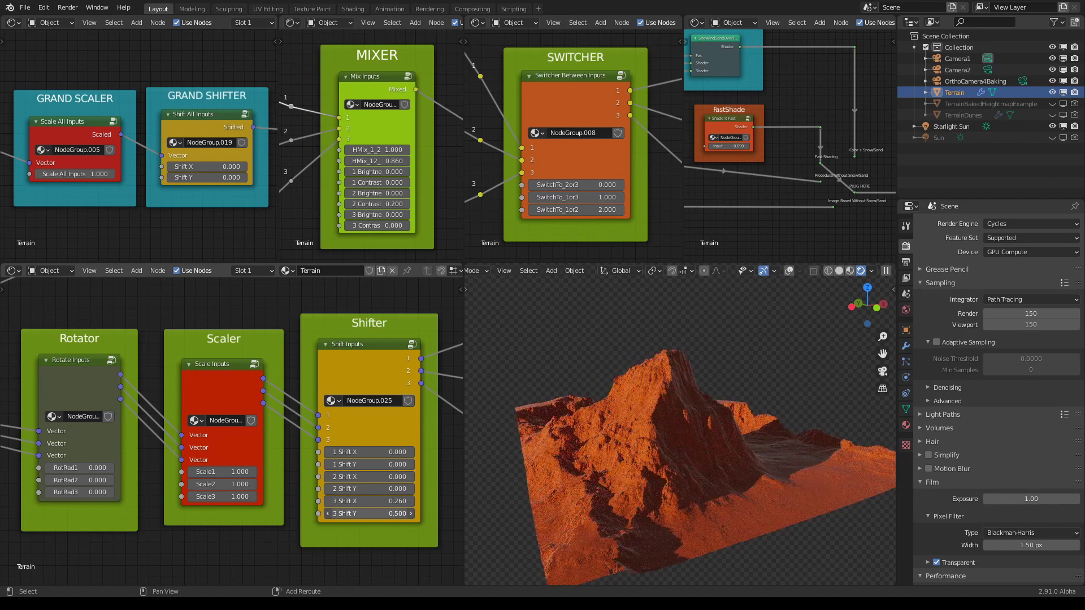
middle_drag(751, 469, 701, 490)
middle_drag(717, 414, 772, 446)
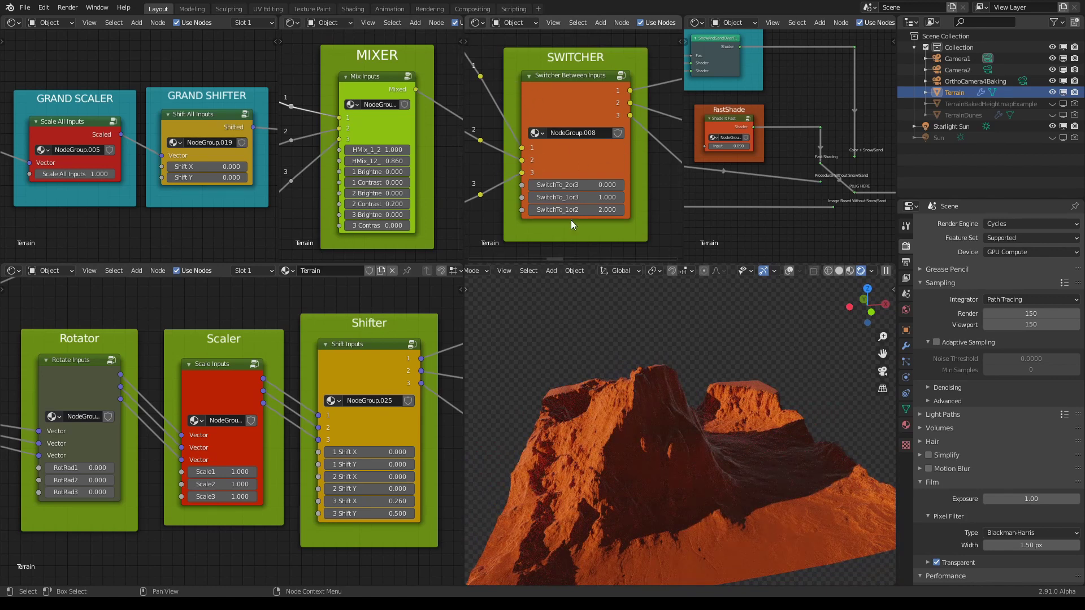
middle_drag(741, 370, 741, 372)
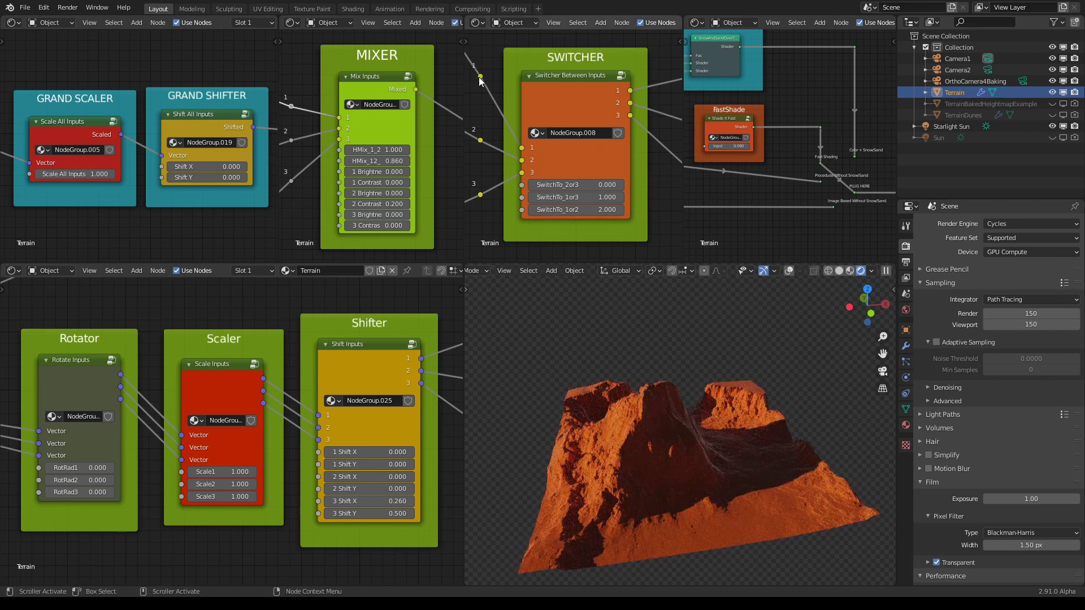
Connect source 1 to the Switcher's second input in place of the Mixer's output and examine the resulting terrain from several sides.
drag(479, 79, 522, 160)
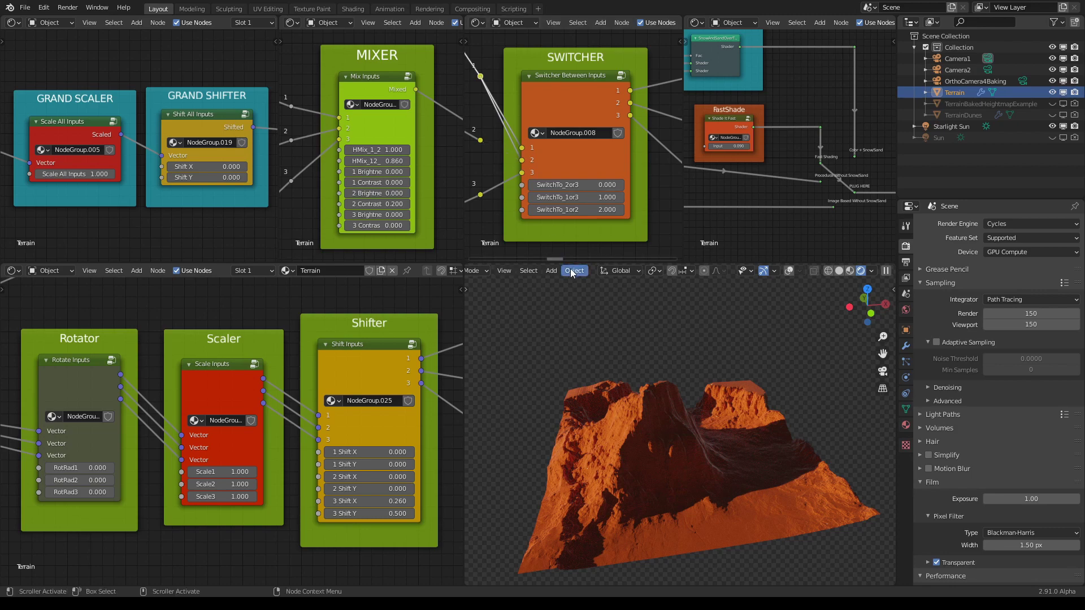
middle_drag(671, 304, 608, 344)
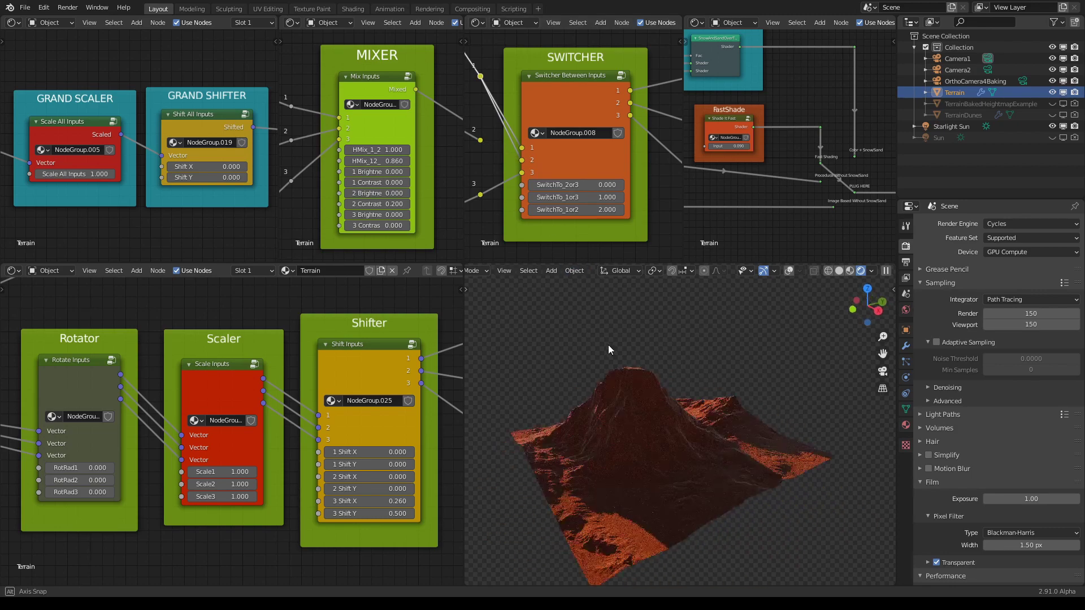
scroll(657, 382, up, 2)
middle_drag(658, 381, 544, 394)
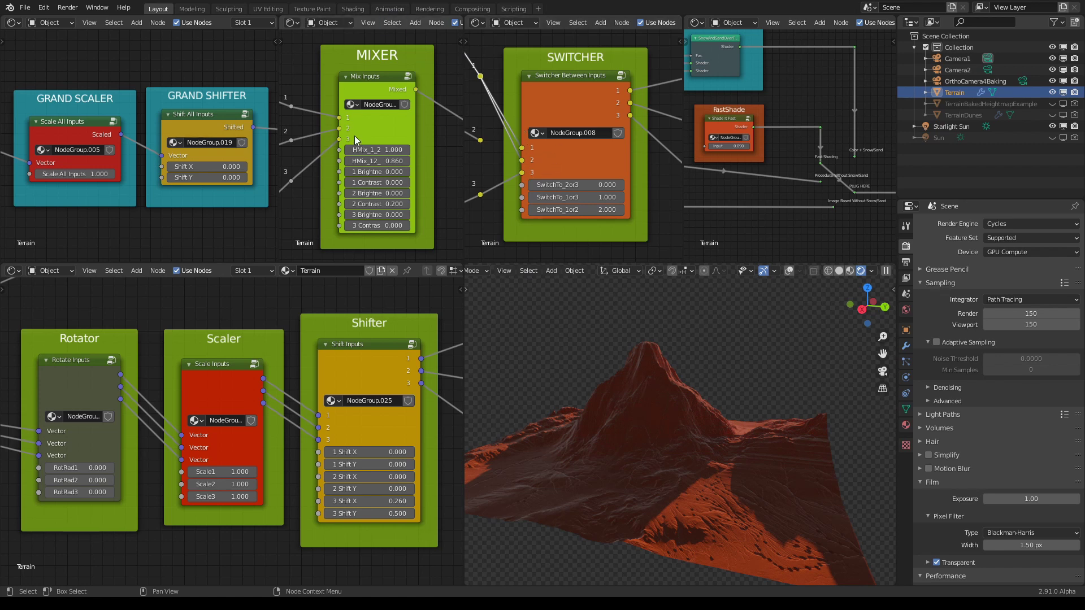
middle_drag(733, 431, 514, 412)
scroll(793, 438, up, 2)
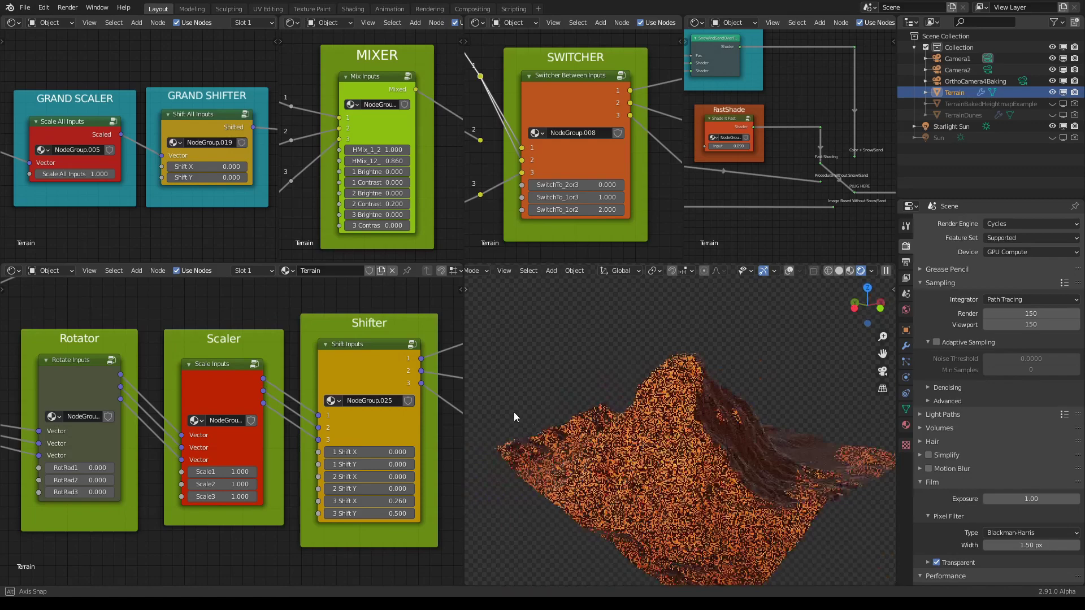
Set the FastShade input to 1.000, switch the material output to the Color + SnowSand shading and inspect the mountain up close.
drag(729, 147, 757, 146)
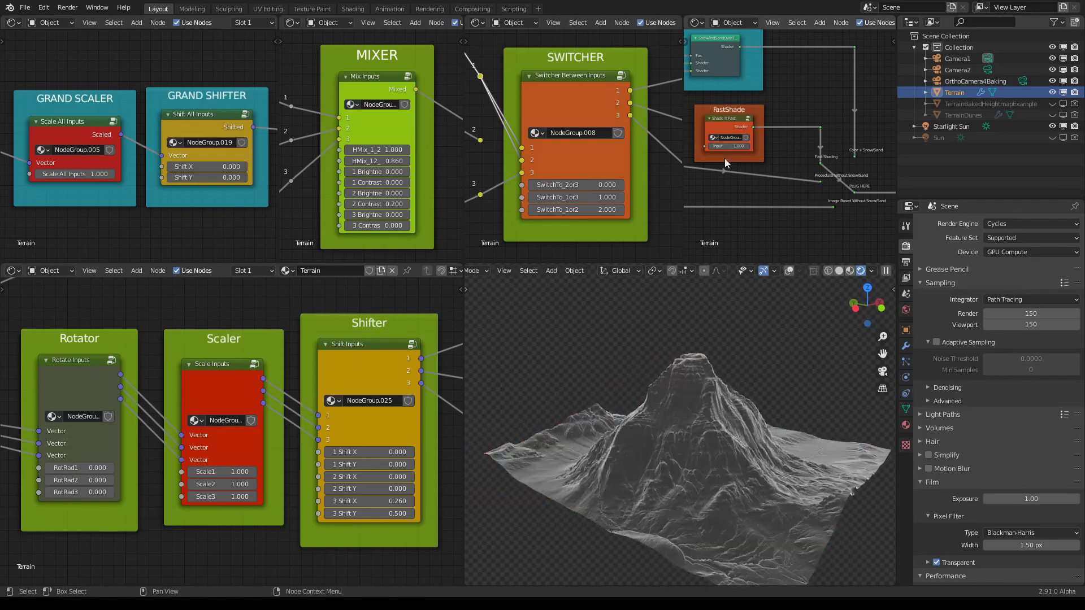
mouse_move(711, 297)
middle_down()
mouse_move(676, 294)
mouse_move(706, 297)
middle_up()
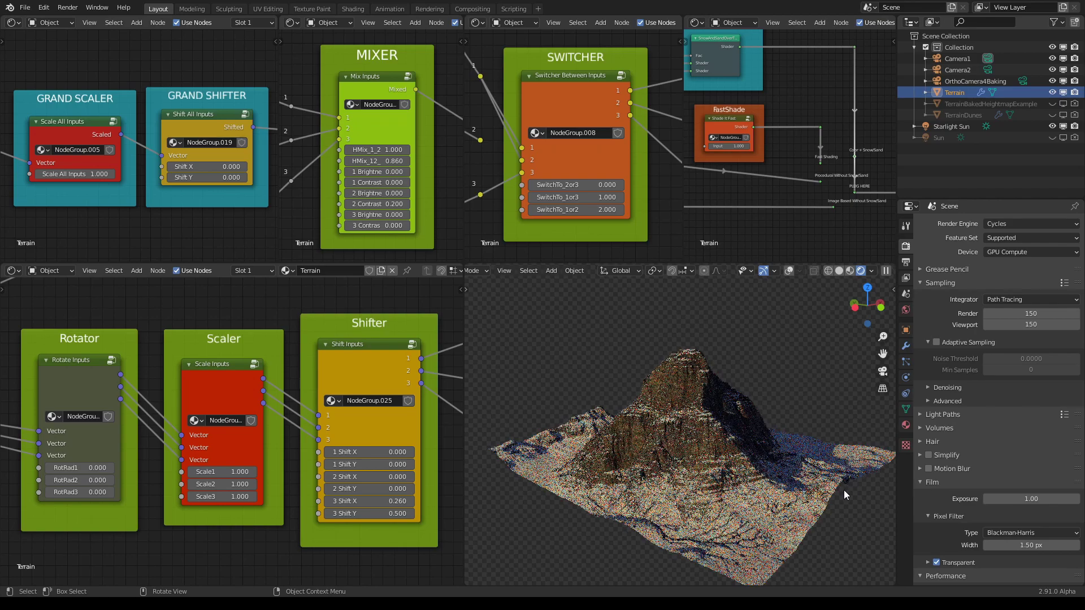
mouse_move(843, 490)
middle_down()
mouse_move(754, 506)
mouse_move(829, 473)
mouse_move(852, 479)
middle_up()
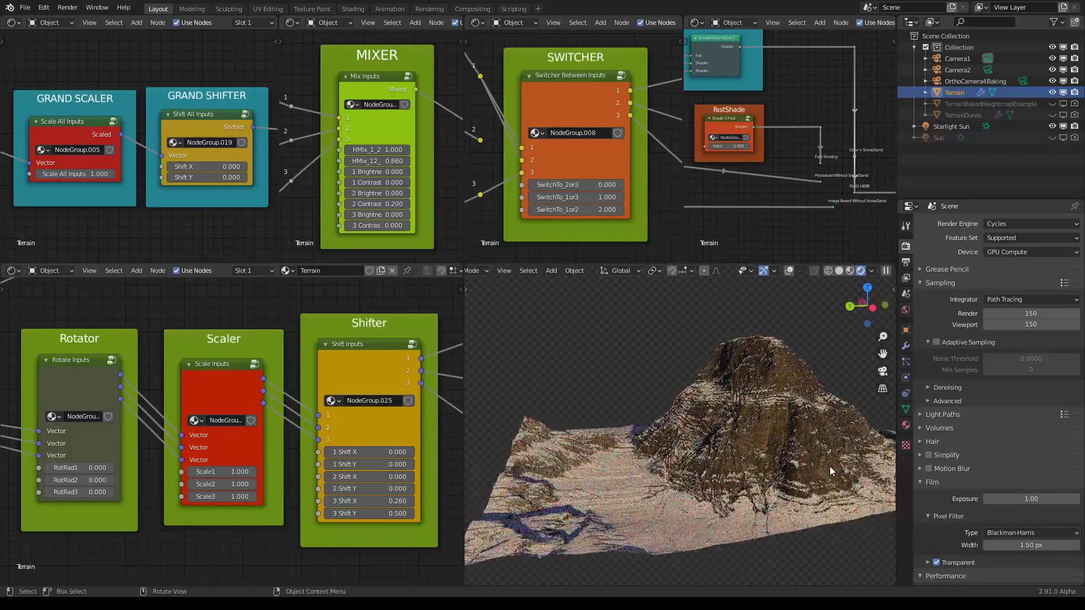
scroll(829, 466, up, 2)
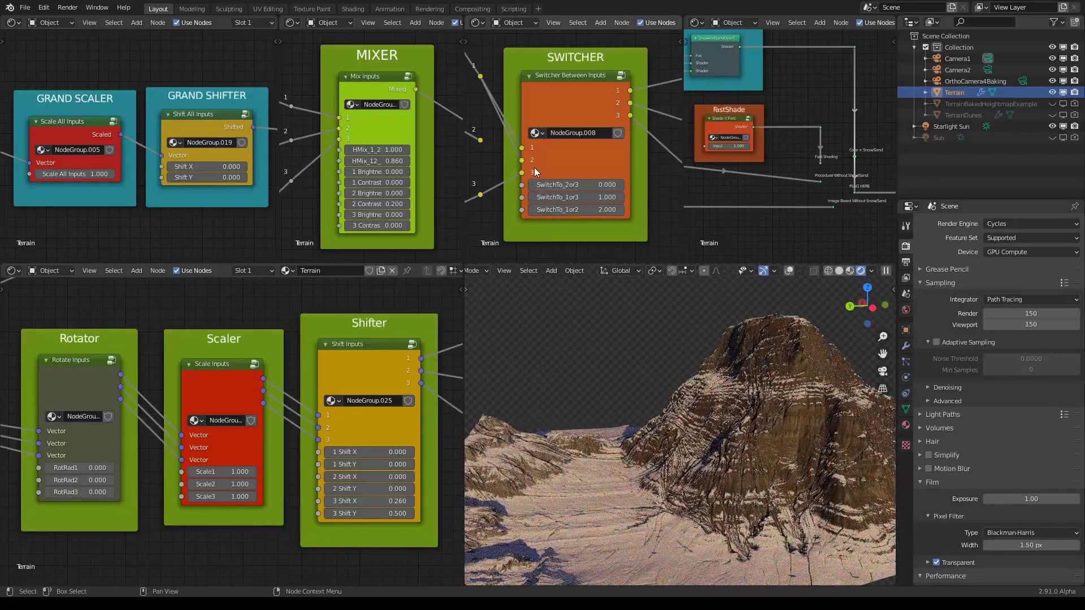
Reconnect the Mixer's output from source 2 to the Switcher's second input and view the terrain.
drag(480, 140, 521, 162)
mouse_move(701, 424)
middle_down()
mouse_move(678, 434)
mouse_move(804, 431)
mouse_move(743, 419)
middle_up()
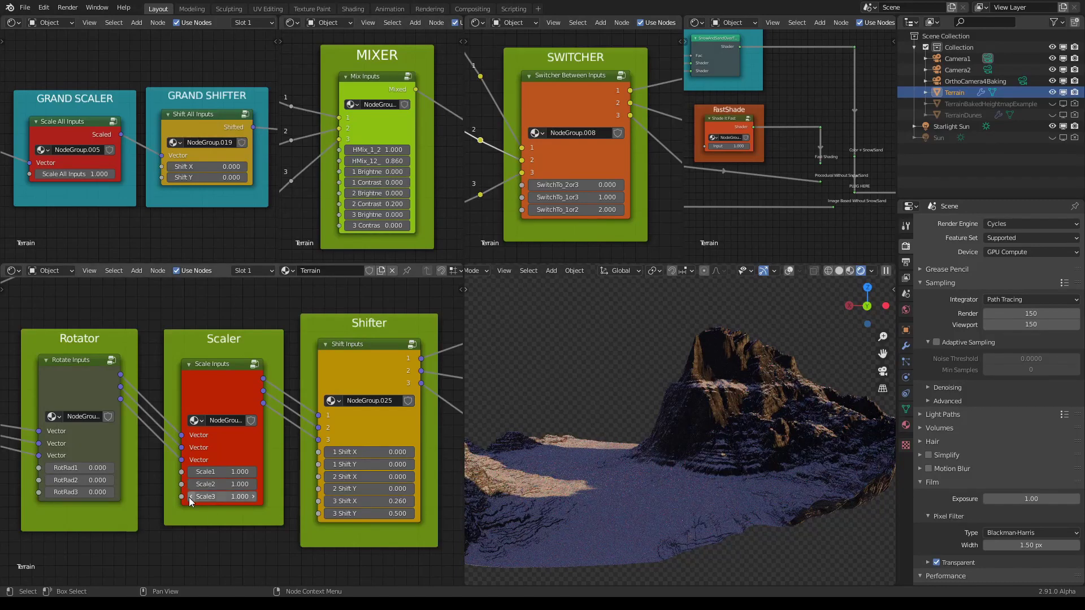
Set the Shifter's 3 Shift X to 0.
click(399, 502)
click(398, 502)
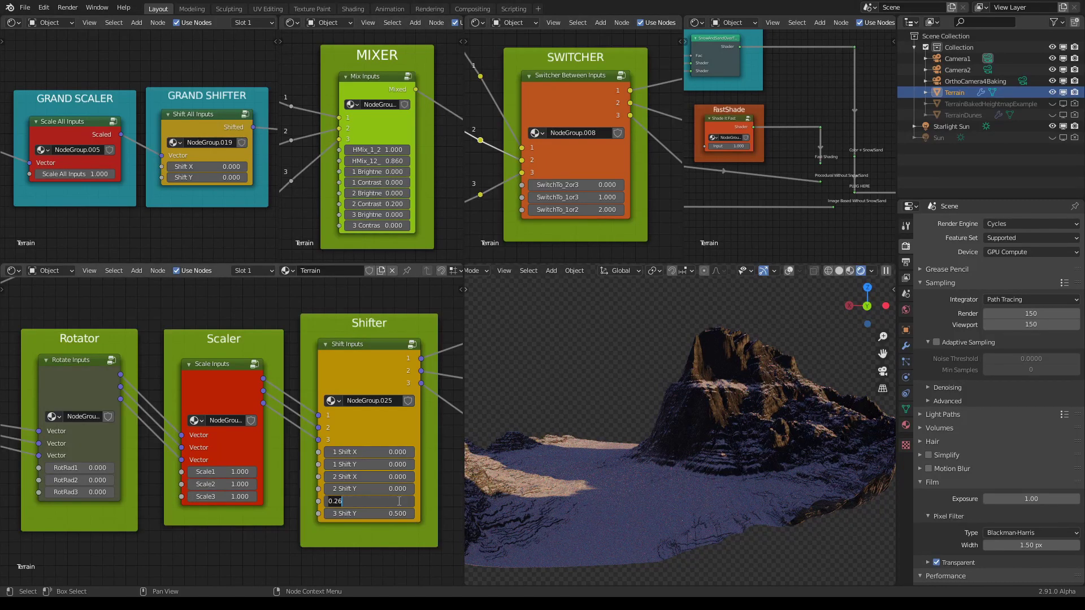
text(0)
key(Return)
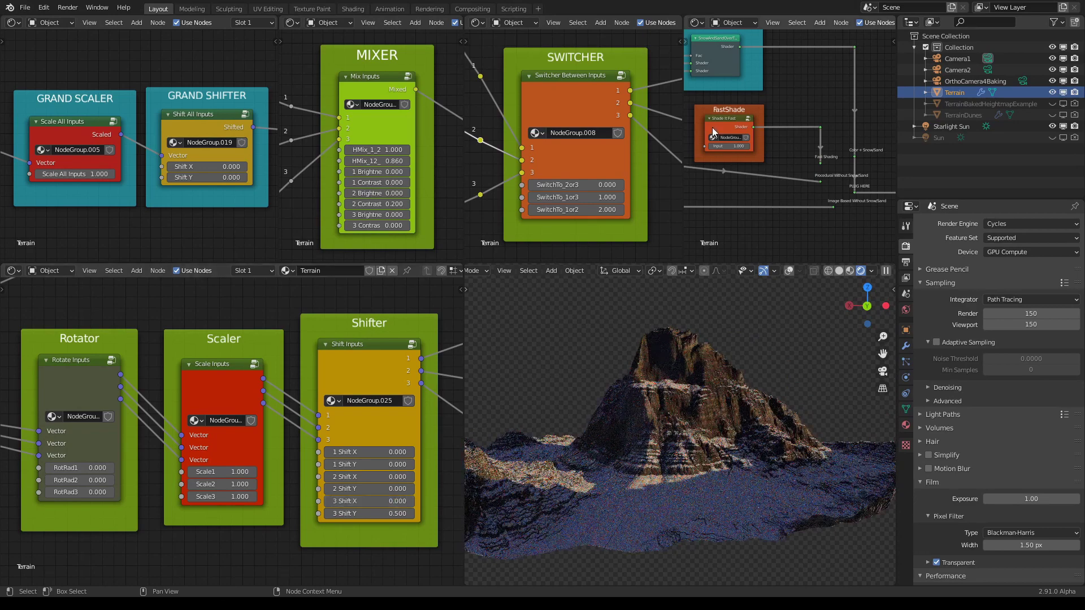